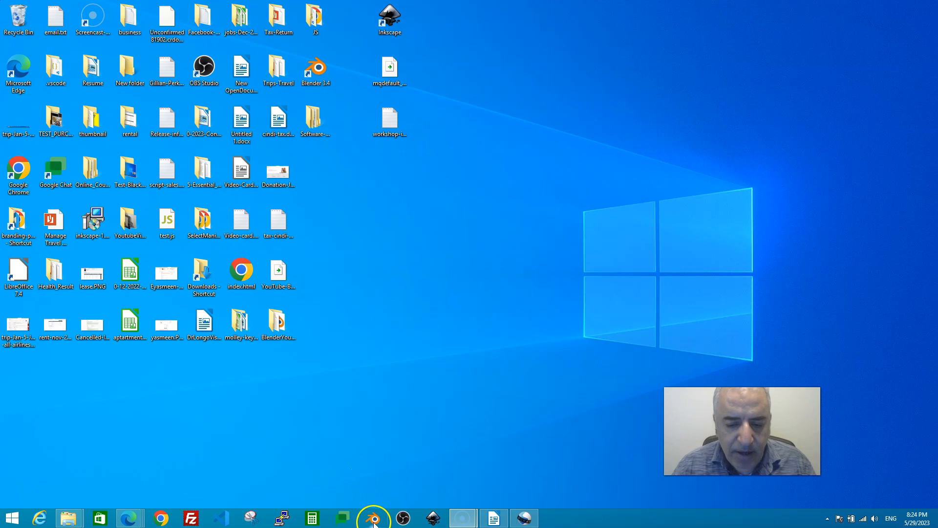
- Launch Blender from the taskbar and dismiss the splash screen to reveal the default cube scene
left_click(373, 519)
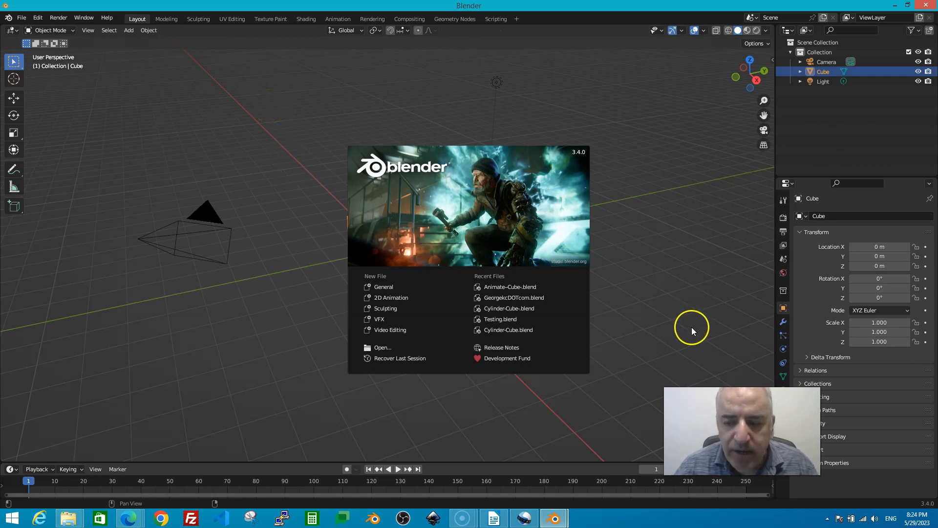
left_click(218, 148)
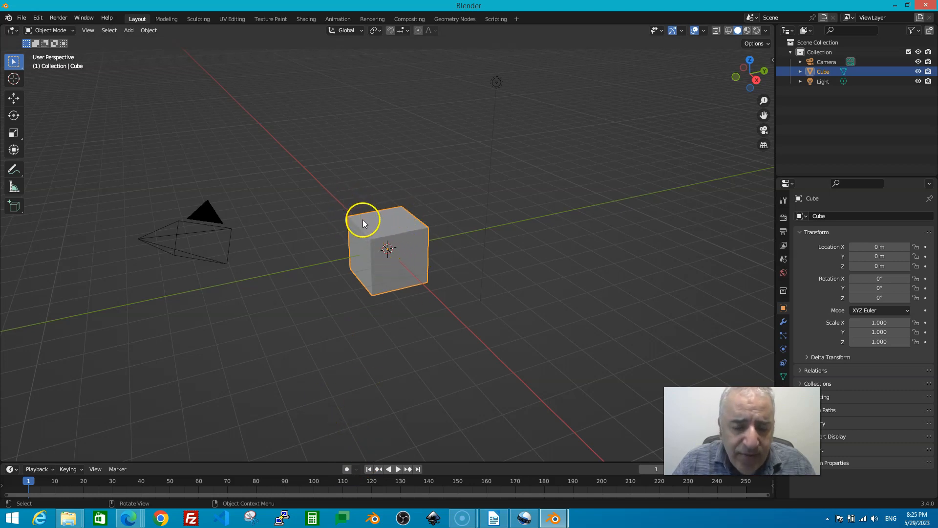
left_click(371, 167)
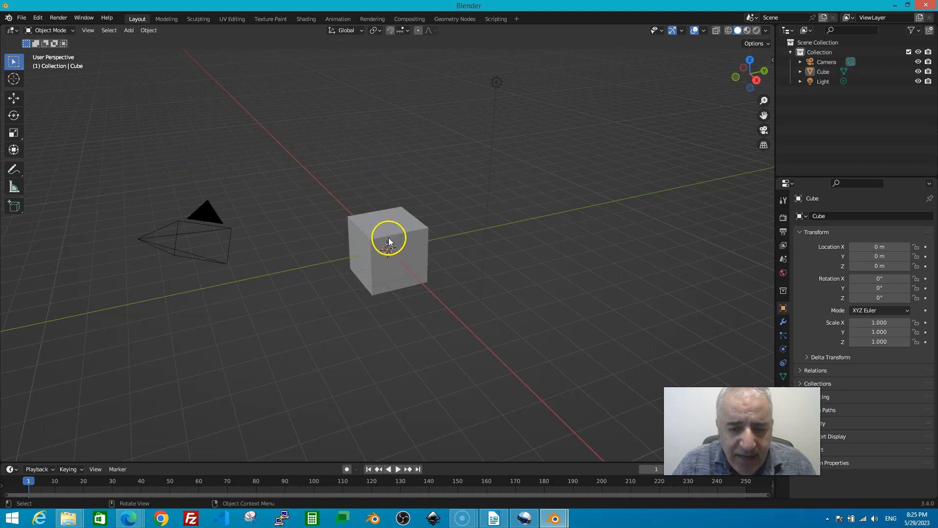
left_click(377, 247)
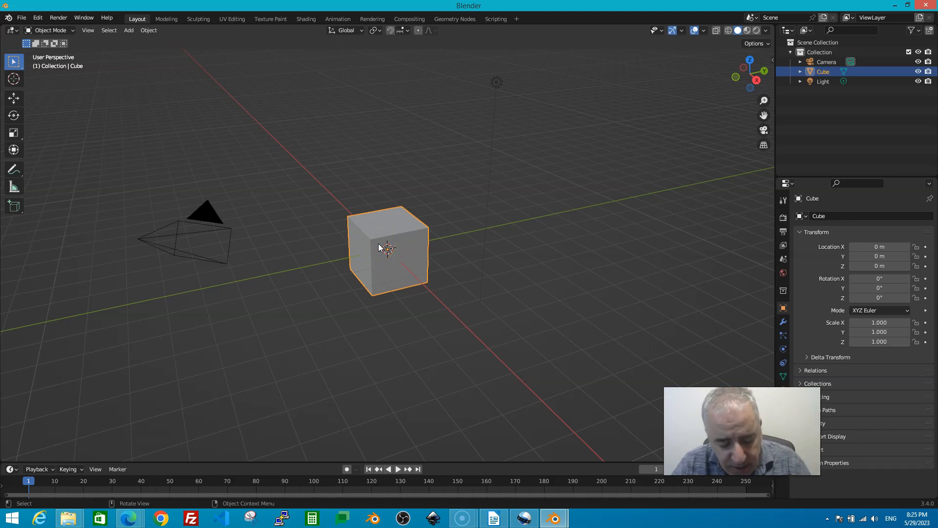
- Grab the cube, slide it along X, then switch the constraint to Y at about 2.93 m
key("g")
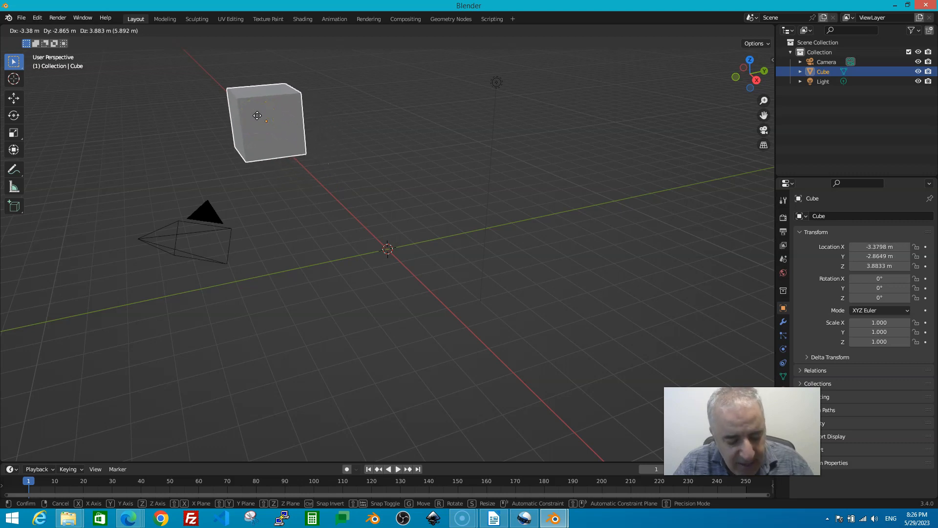
key("x")
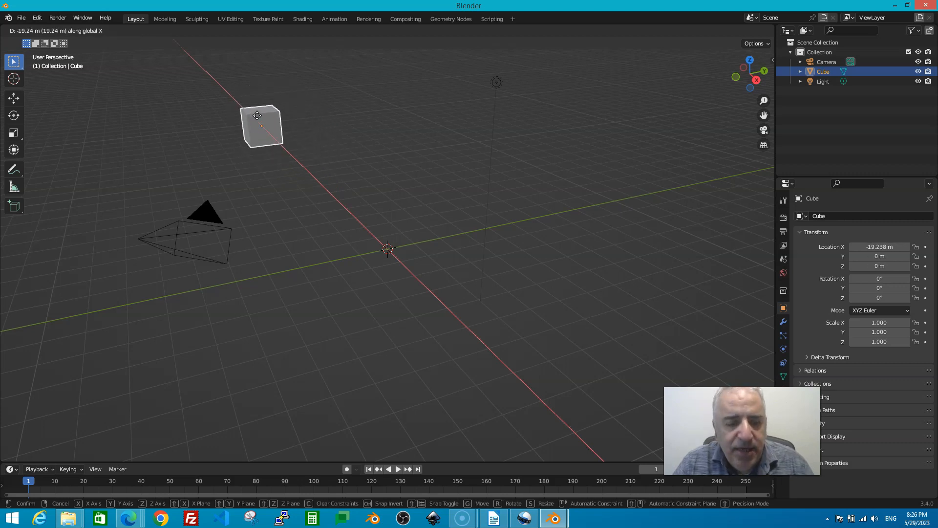
left_click_drag(257, 116, 301, 174)
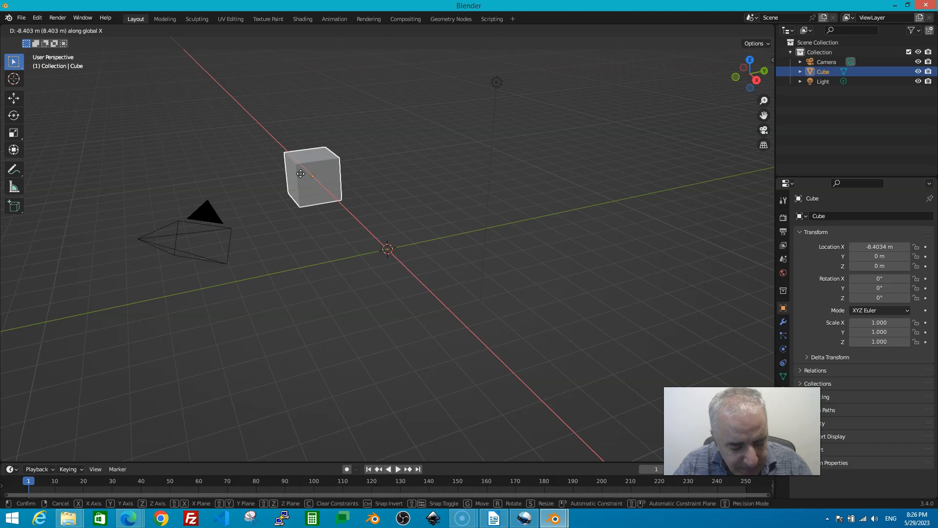
key("y")
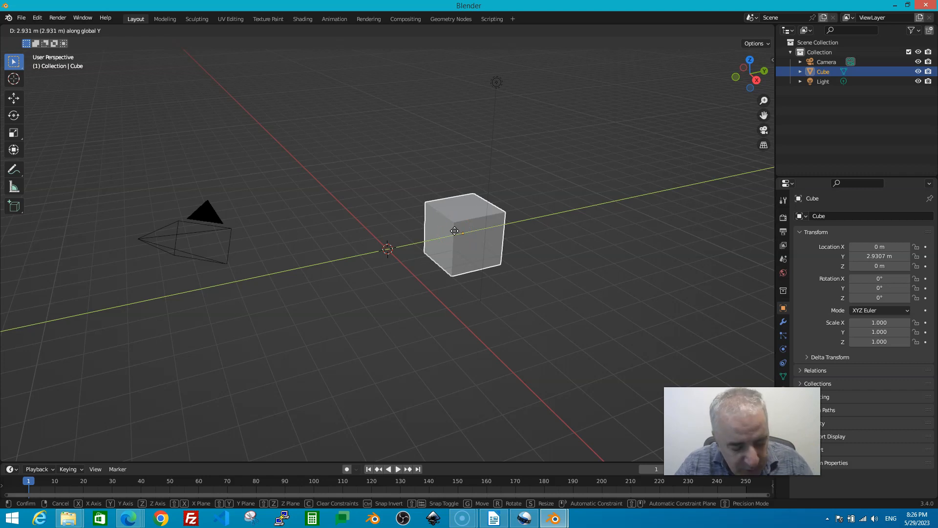
- Constrain the move to Z and confirm the cube raised to about Z 1.16 m, X and Y 0
key("z")
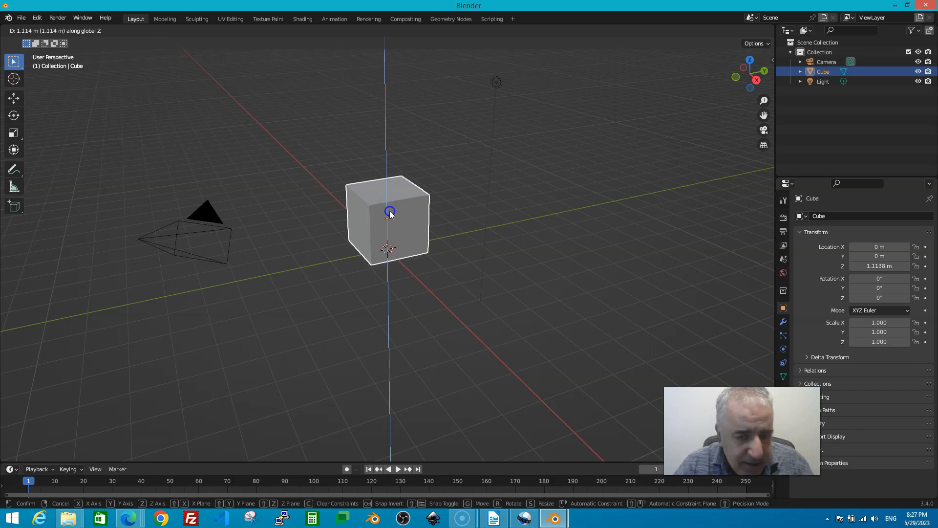
left_click(390, 212)
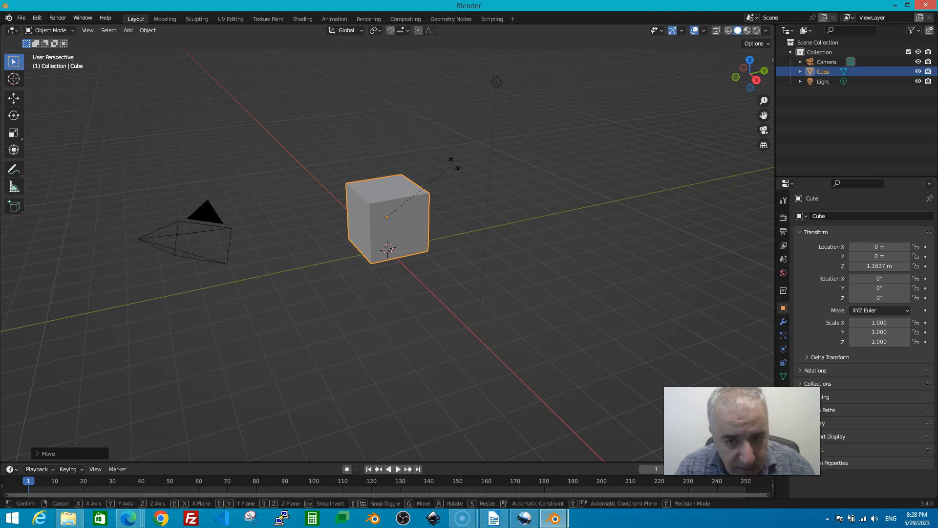
- Rotate the cube constrained to the X axis, spinning it to 1470°
key("r")
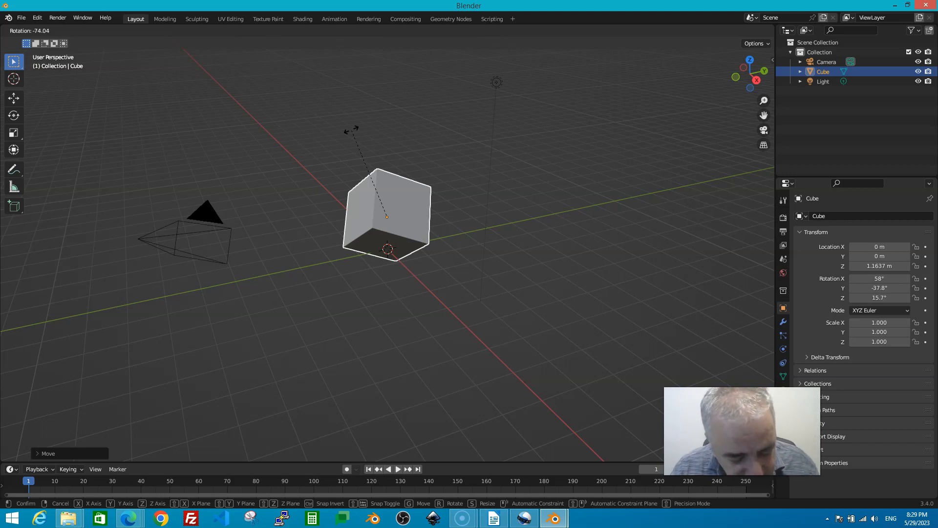
key("x")
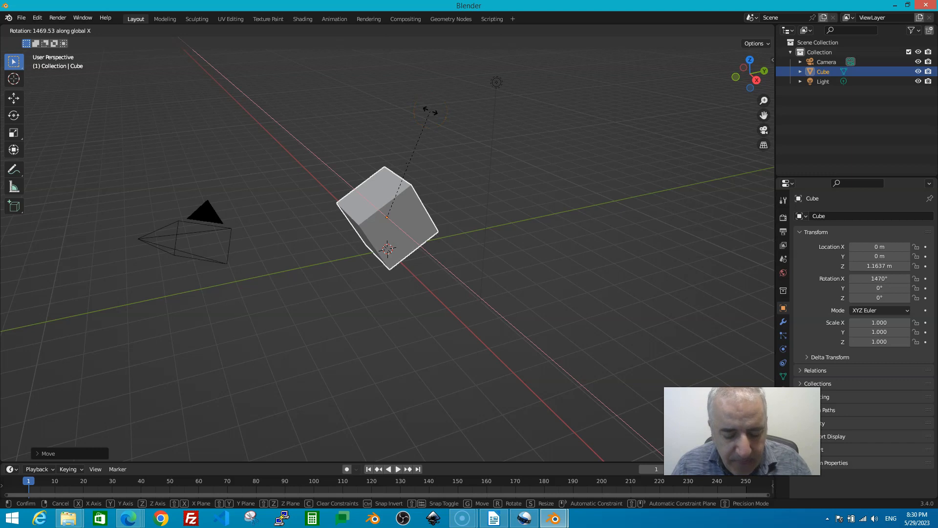
- Switch the rotation axis through Y to Z and confirm at X 1620°, Y −900°, Z −1602°
key("y")
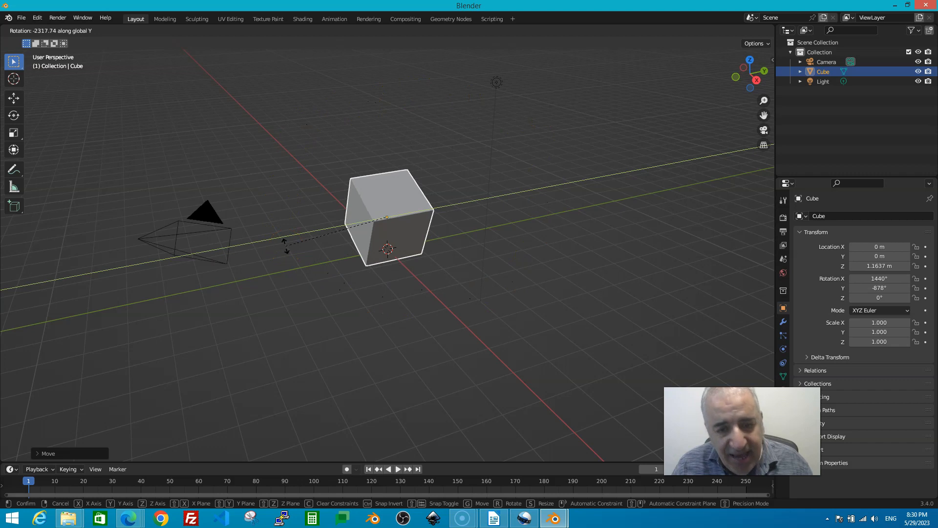
key("z")
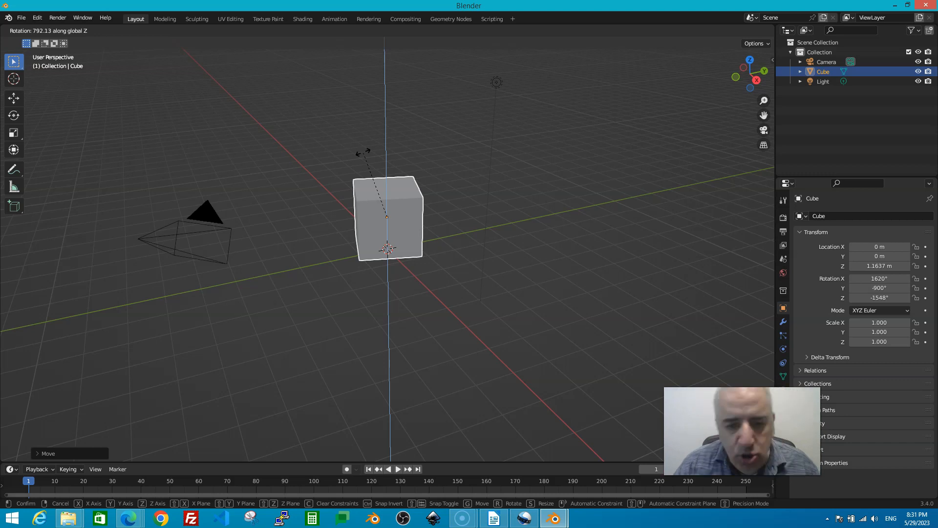
left_click(423, 164)
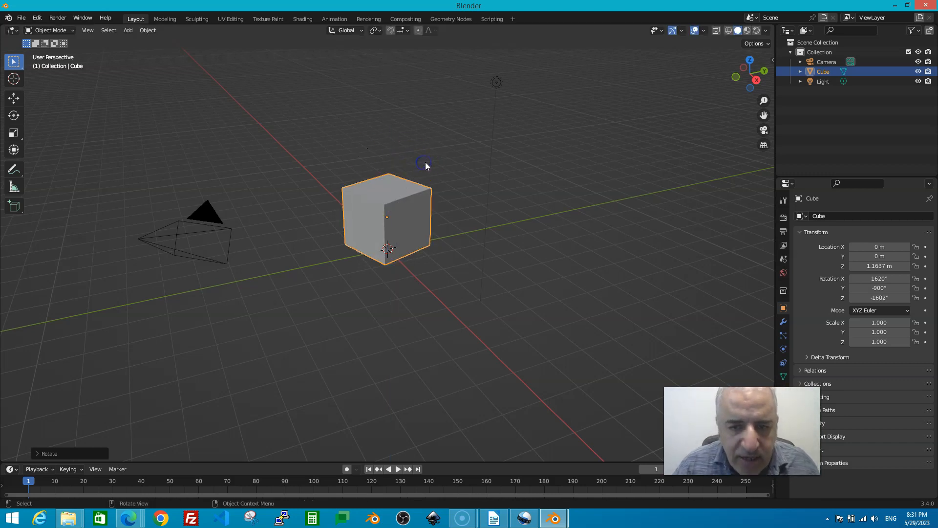
- Reselect the cube and move it to about X 0.724 m, Y 0.197 m, Z −0.0068 m
left_click(382, 213)
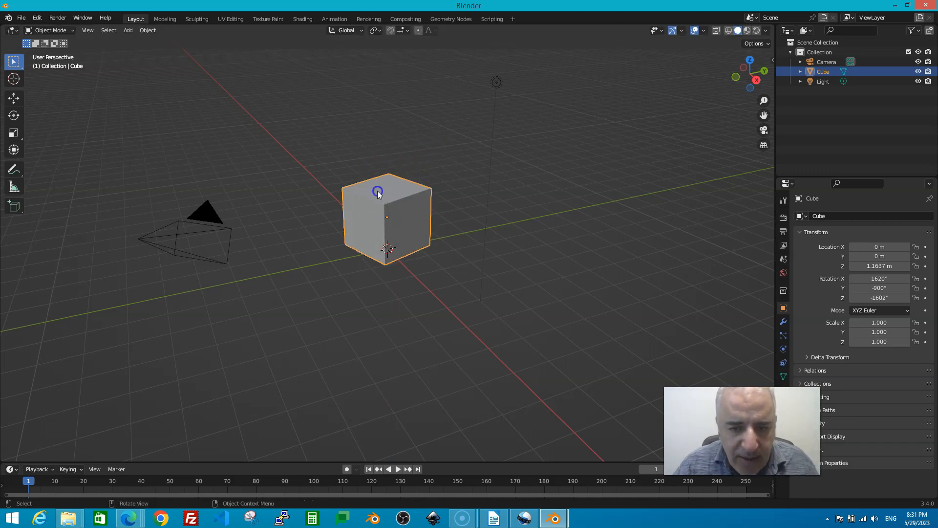
left_click(369, 131)
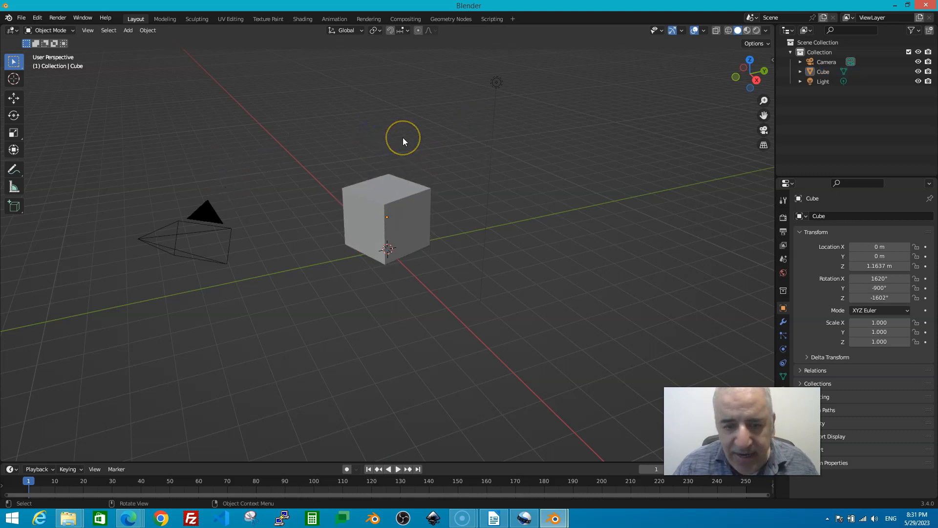
left_click(370, 216)
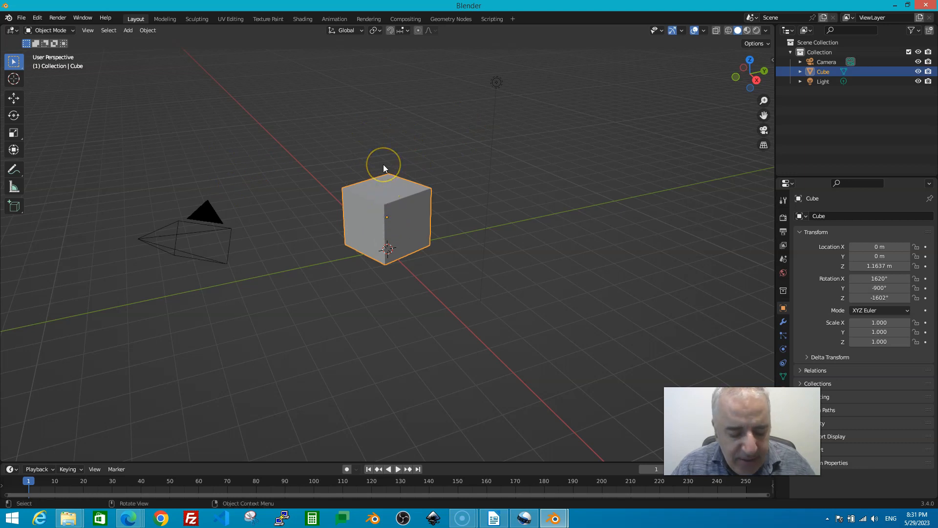
key("g")
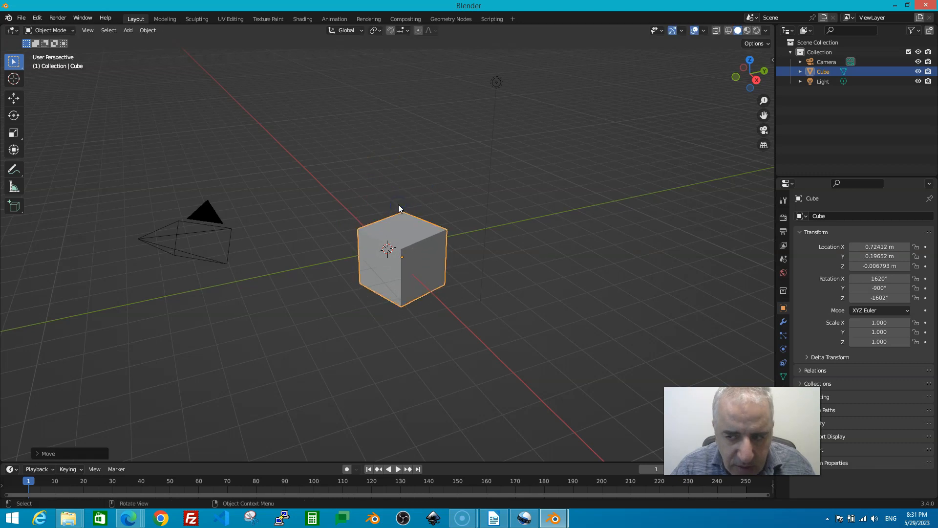
left_click(407, 172)
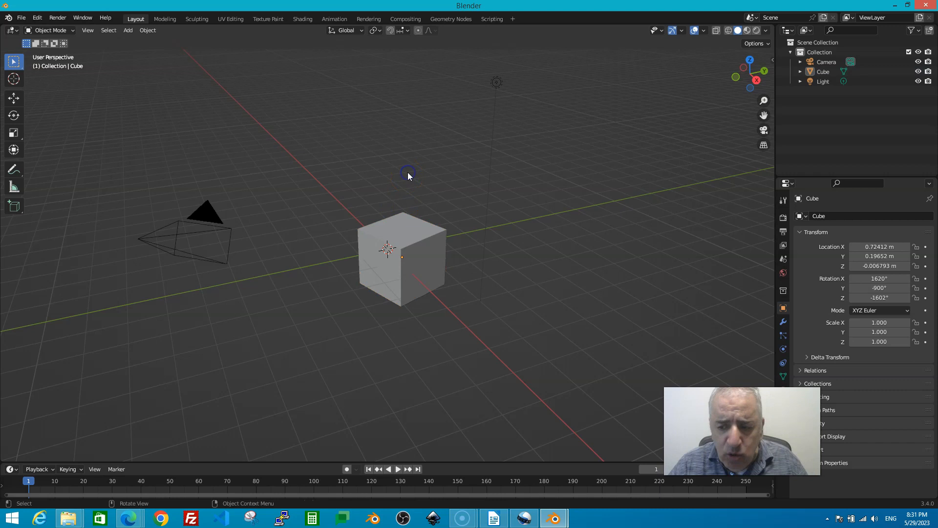
left_click(397, 232)
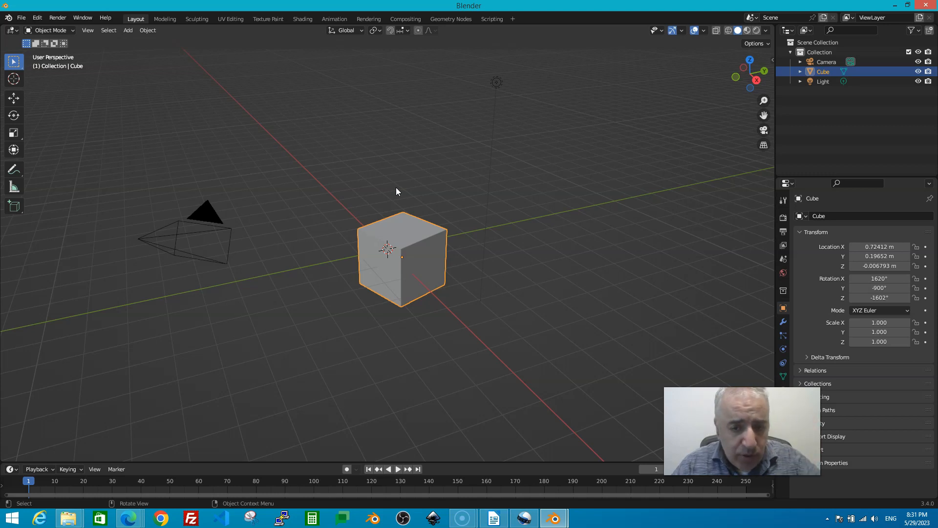
- Start scaling the cube and constrain the scale to the global X axis
key("s")
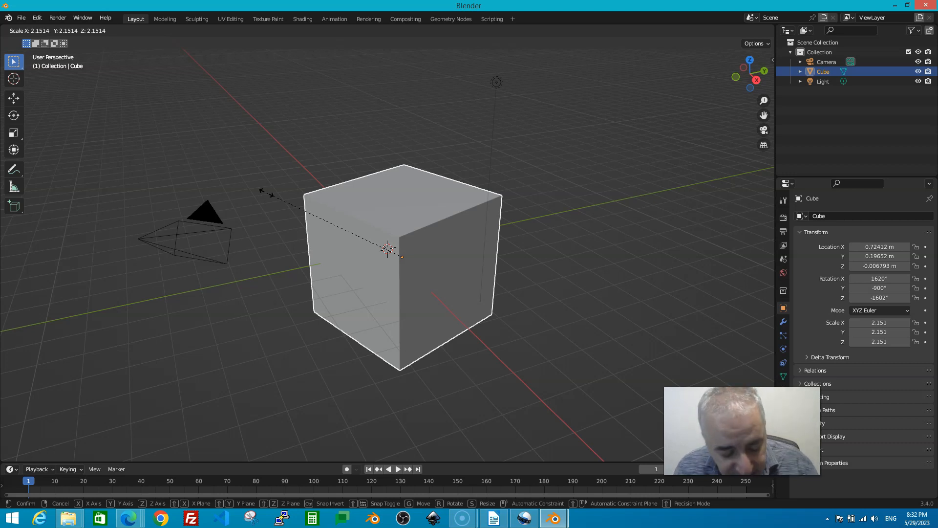
key("x")
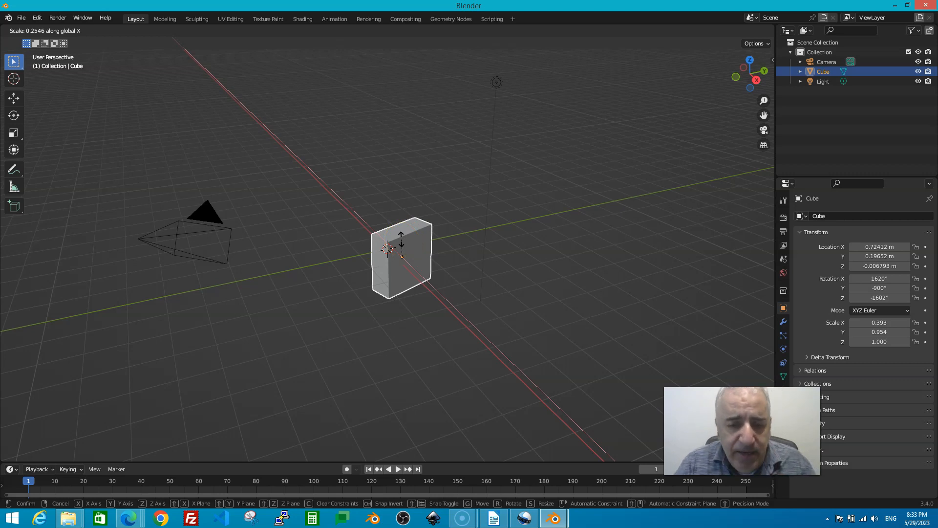
- Confirm the cube's narrowed scale at X 0.479, Y 0.958, Z 1.000
left_click(401, 239)
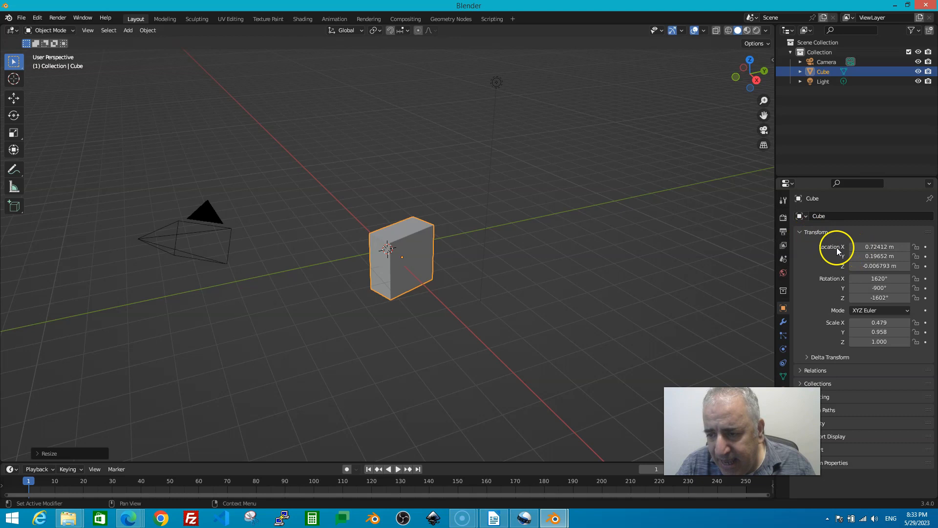
- Reselect the resized cube and confirm a further rotation of it
left_click(399, 253)
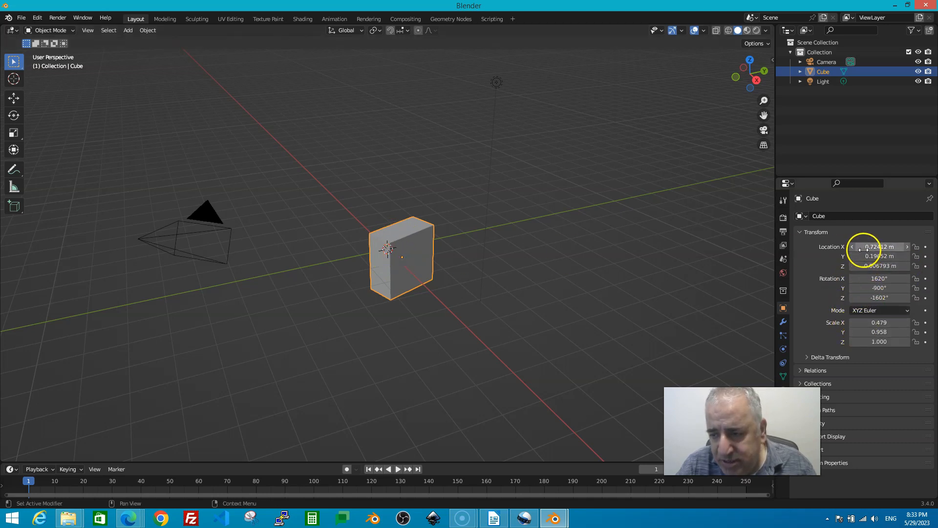
left_click(370, 231)
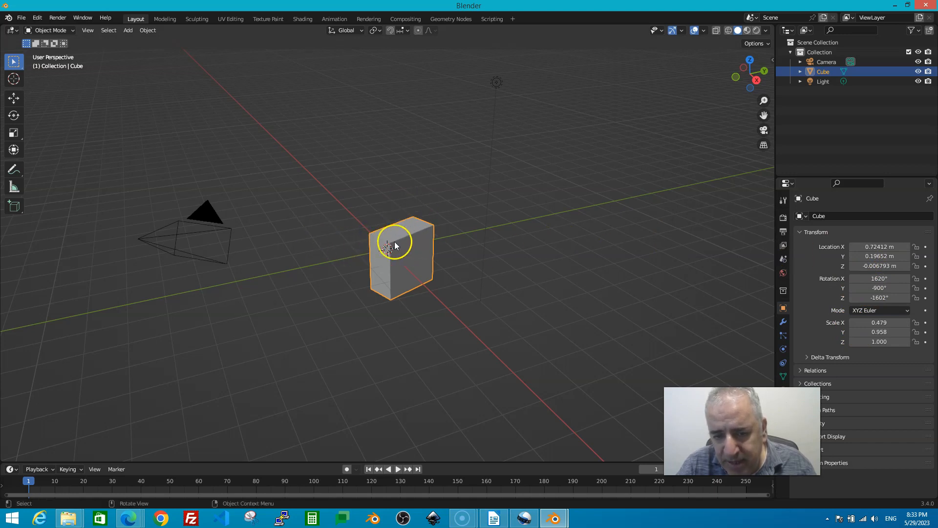
key("r")
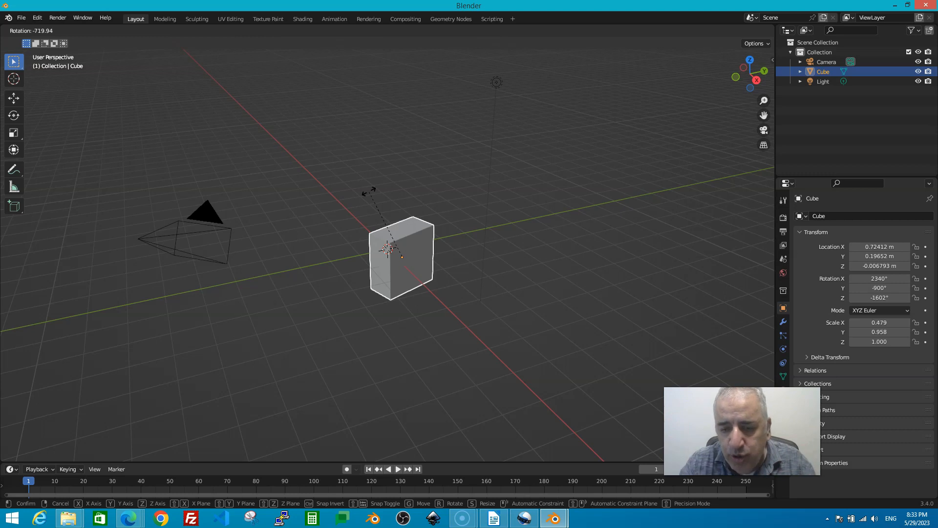
left_click(377, 187)
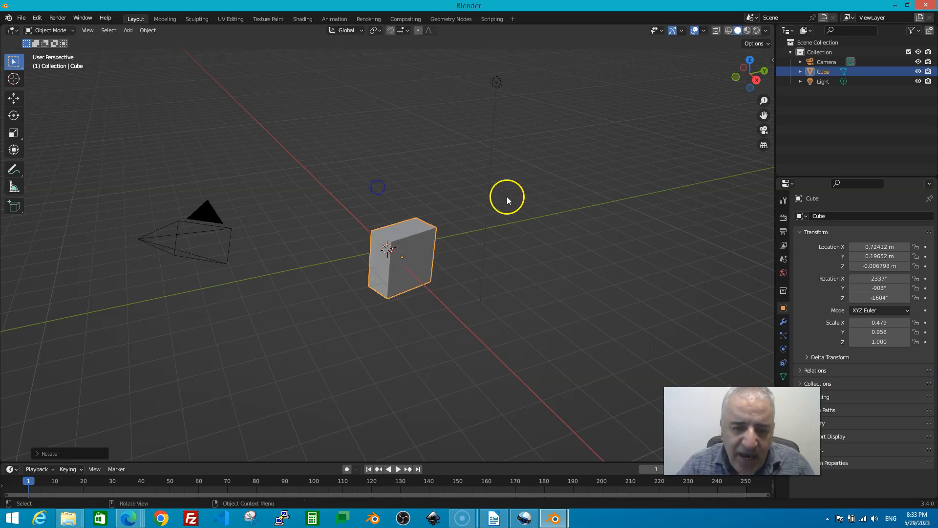
- Set the cube's Location X, Y and Z to 0 in Object properties
left_click(866, 247)
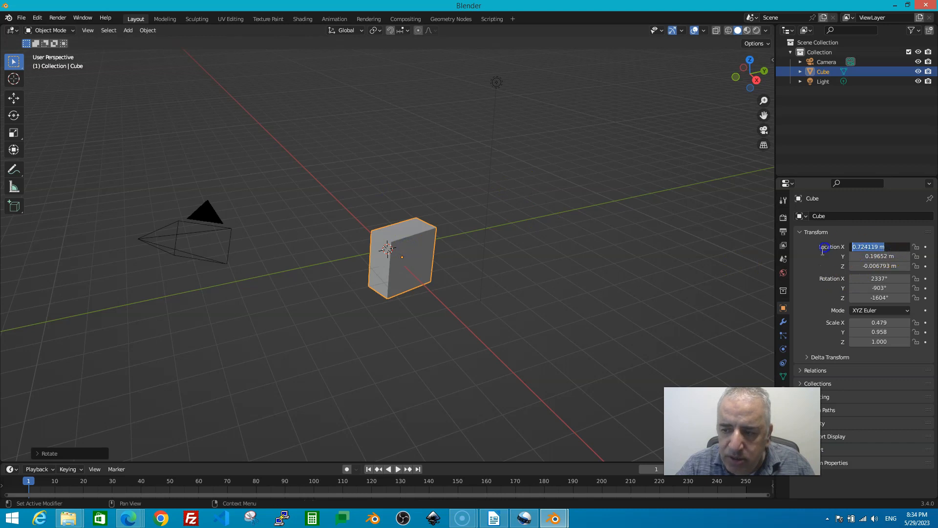
type("0")
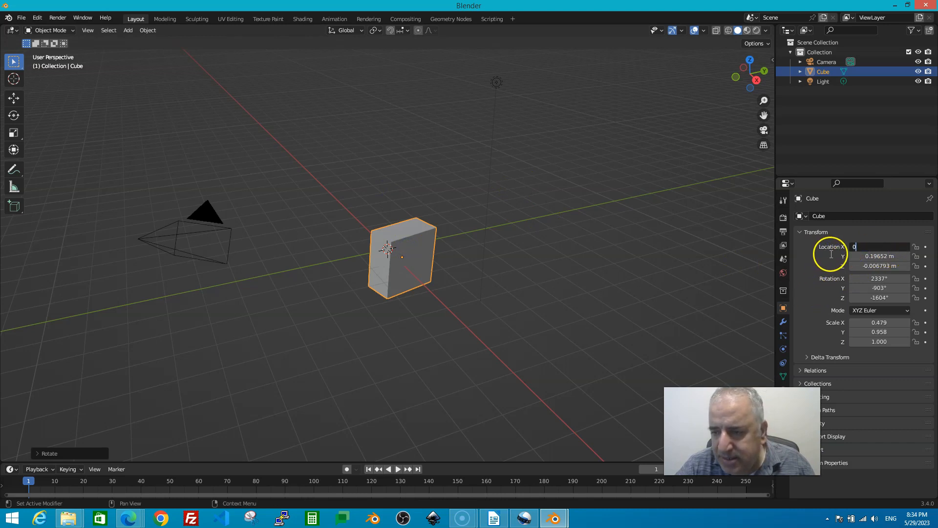
key("Return")
left_click(848, 256)
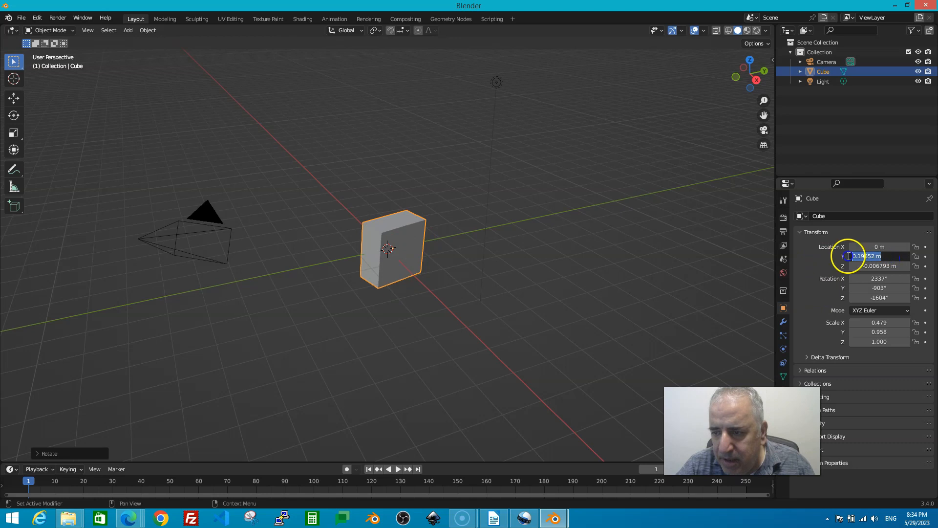
type("0")
left_click(889, 266)
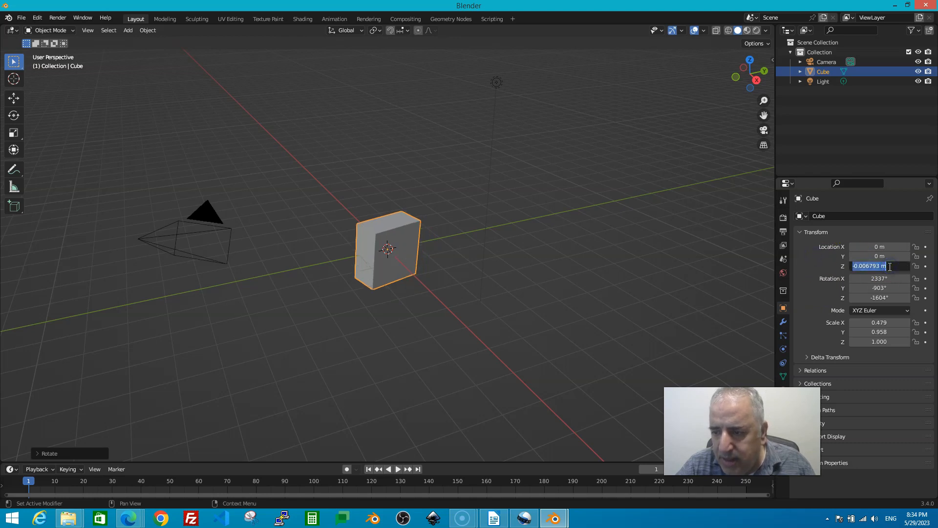
type("0")
key("Return")
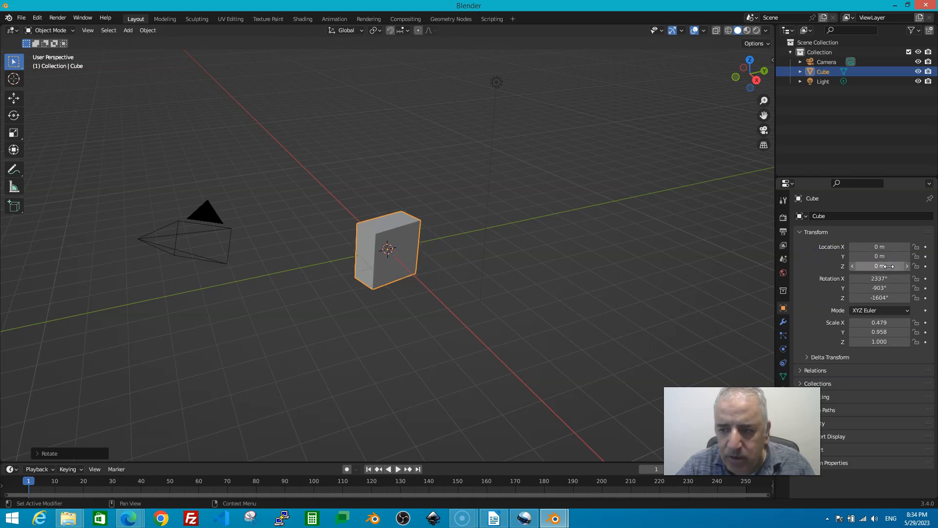
- Set the cube's Rotation X, Y and Z to 0°
left_click(888, 279)
type("0")
left_click(884, 288)
type("0")
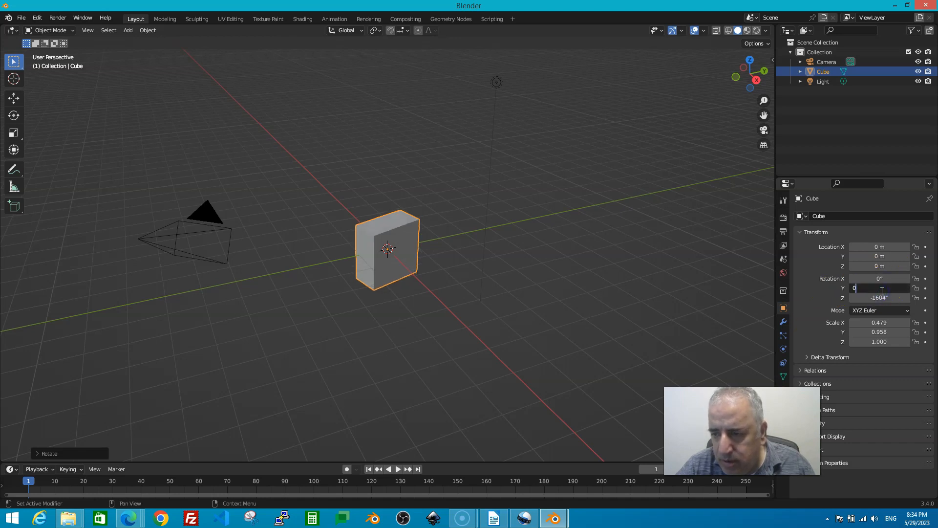
left_click(882, 298)
type("0")
key("Return")
- Set the cube's Scale X, Y and Z to 1 and reselect the cube
left_click(643, 116)
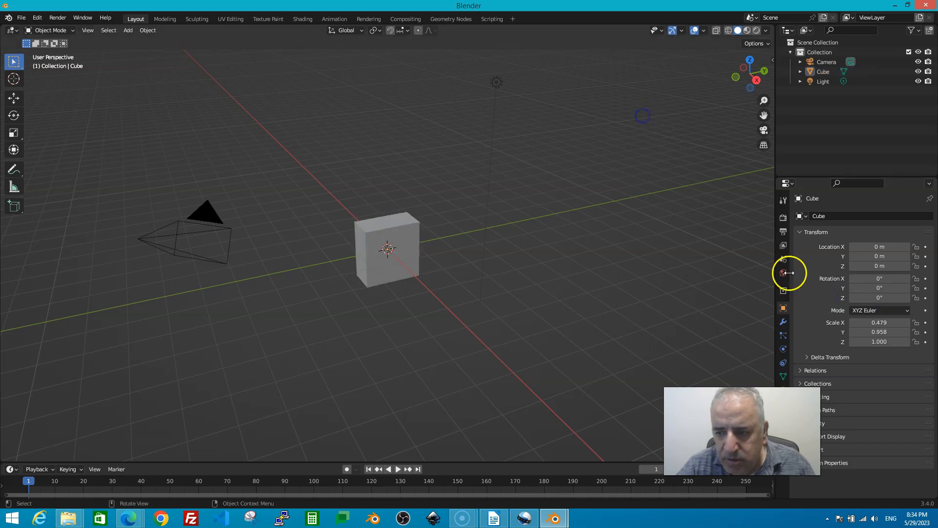
left_click(879, 322)
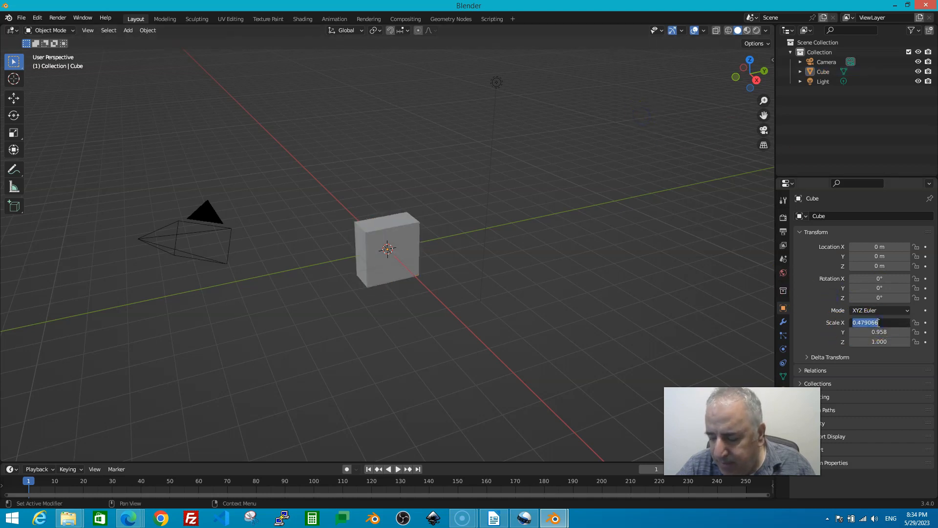
type("1")
left_click(885, 333)
double_click(884, 333)
key("ctrl+a")
type("1")
left_click(871, 343)
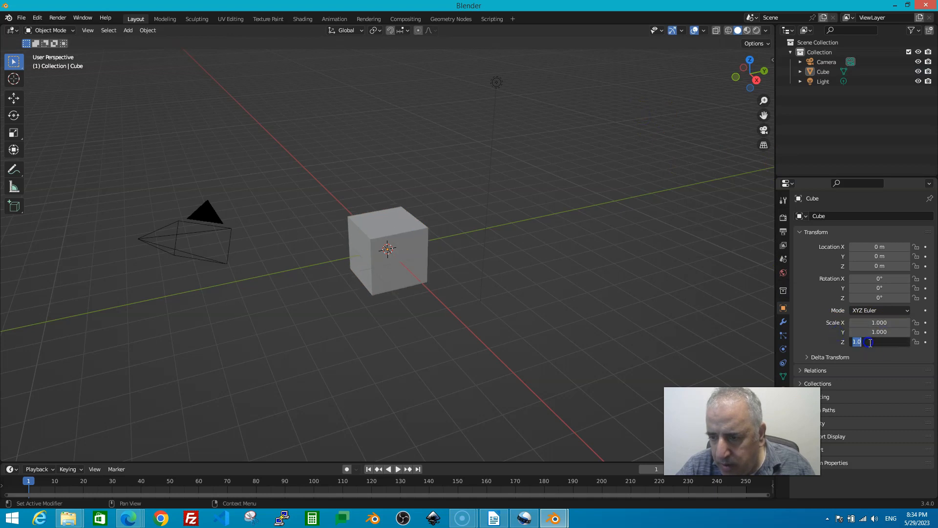
left_click(754, 294)
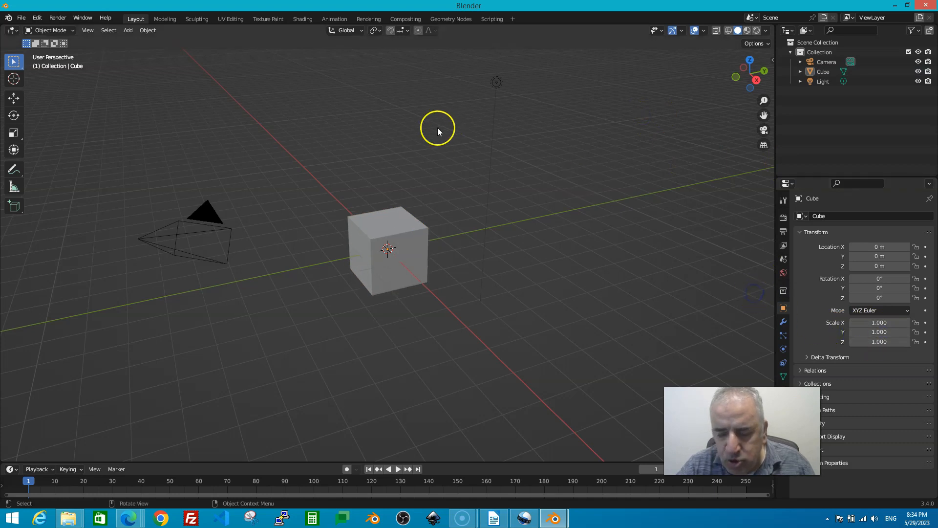
left_click(400, 218)
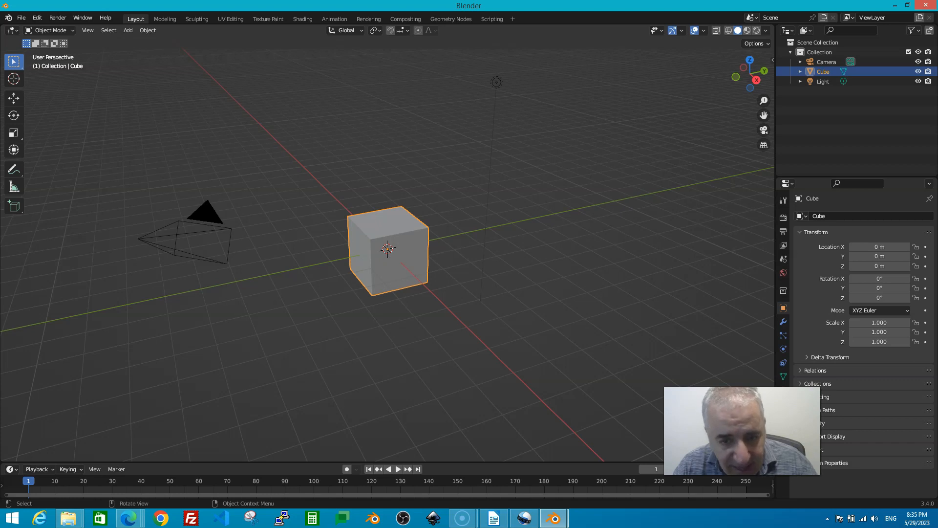
- Scale the cube along the Z axis only, confirming a tall column at Z scale −3.547
key("s")
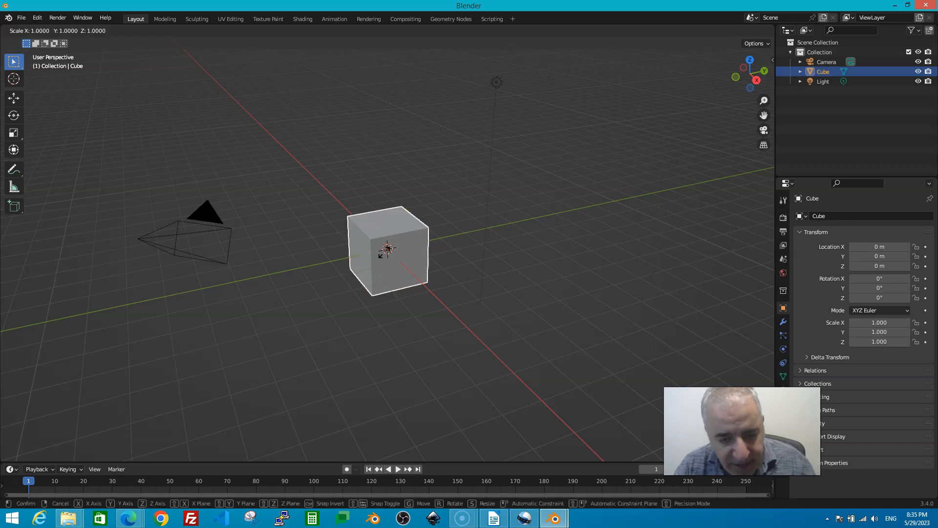
key("x")
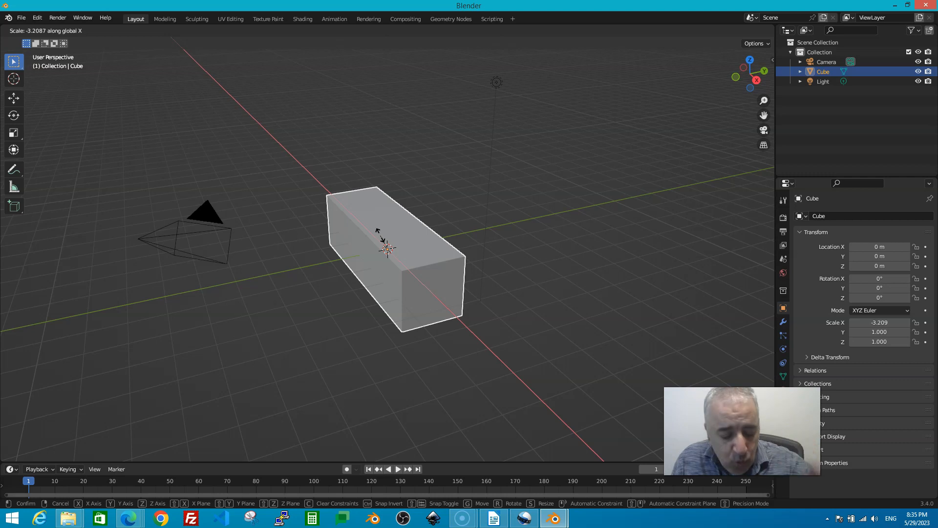
key("y")
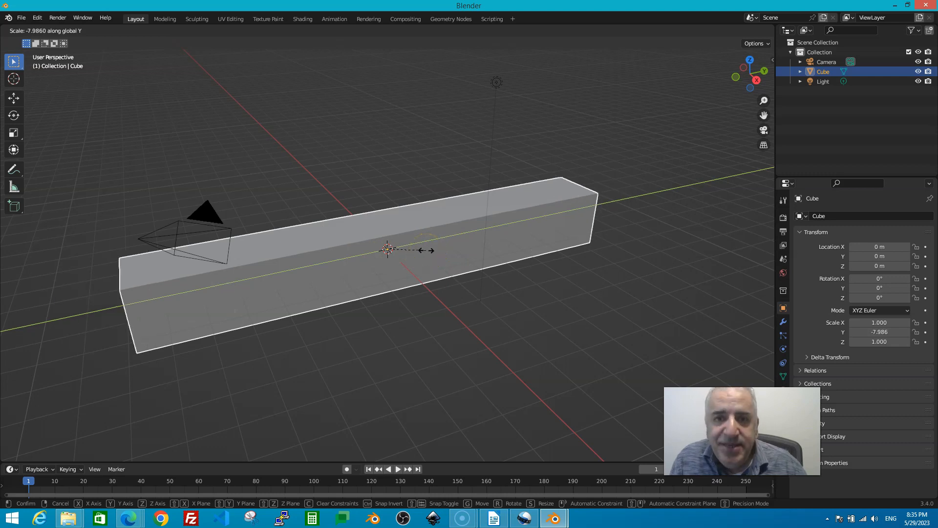
key("z")
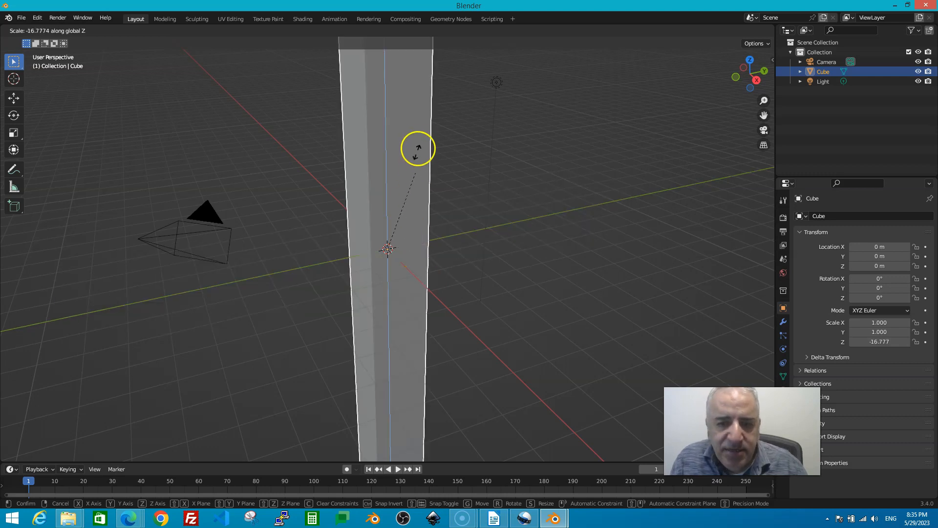
left_click(394, 233)
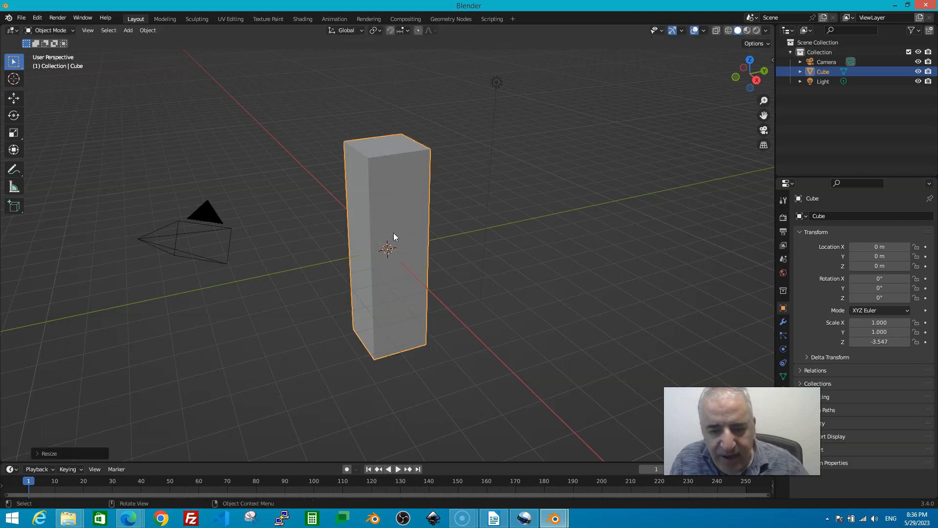
- Select the cube and change its Scale Z from the stretched value to 1 in Object properties
left_click(315, 128)
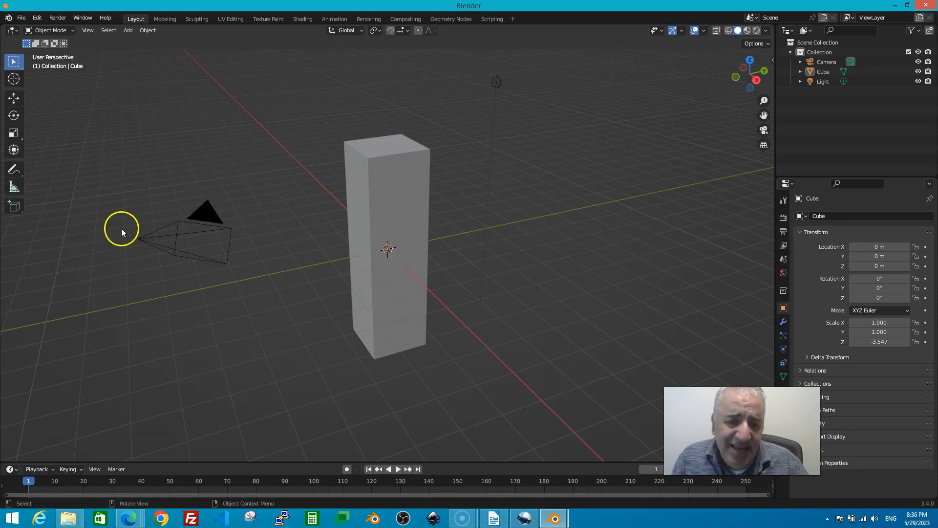
left_click(381, 169)
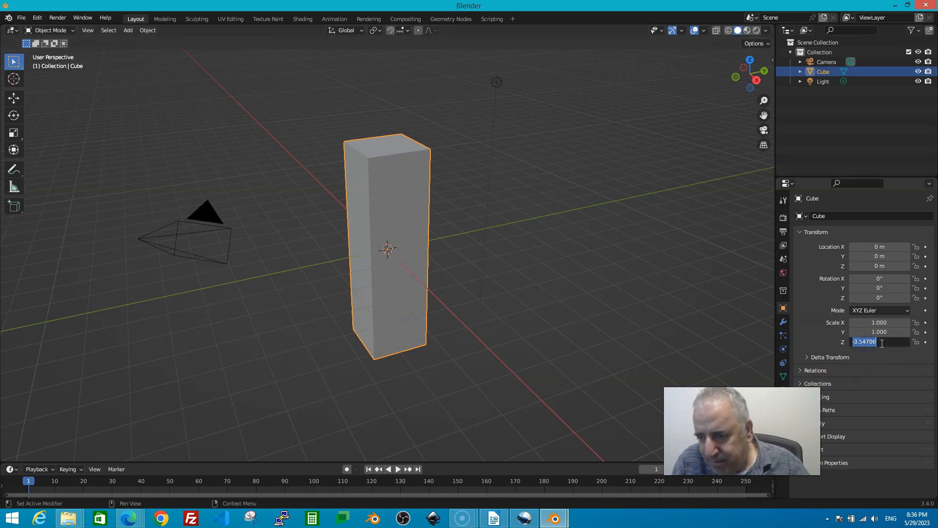
left_click(861, 342)
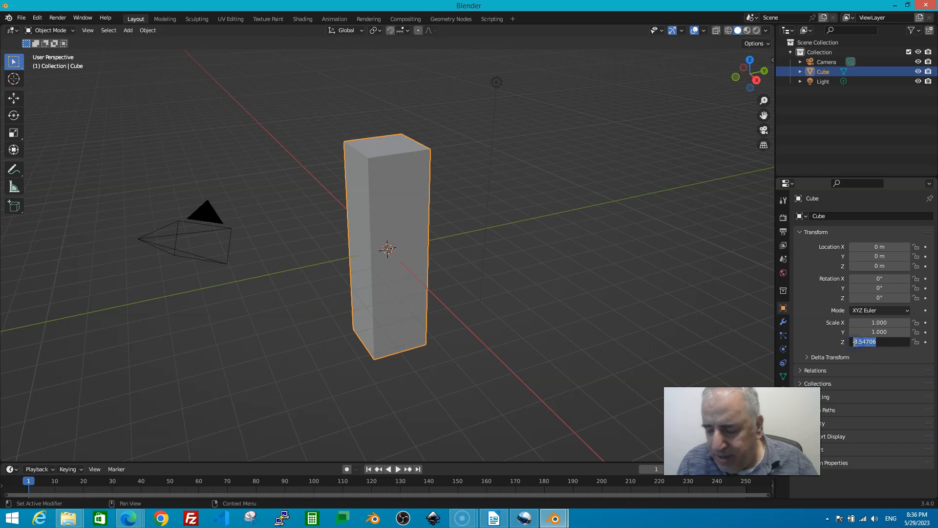
key("BackSpace")
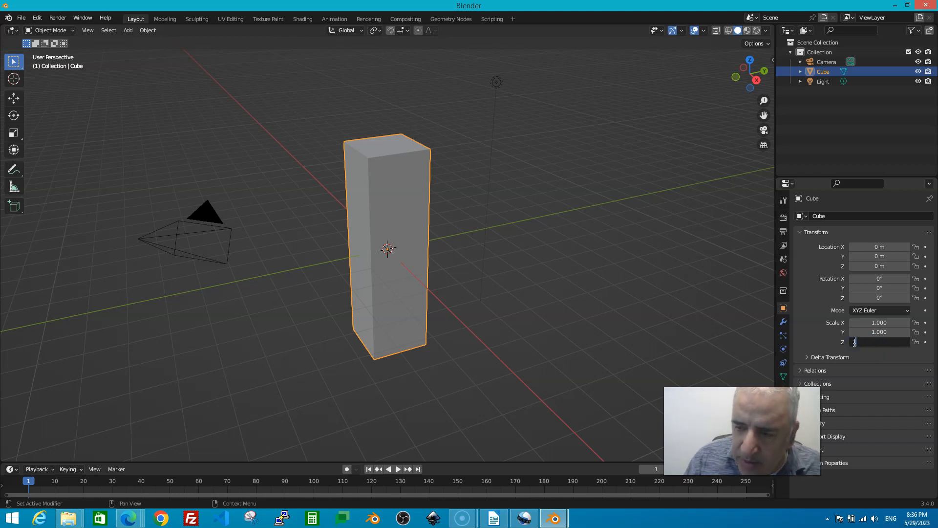
type("1")
key("Return")
left_click(638, 304)
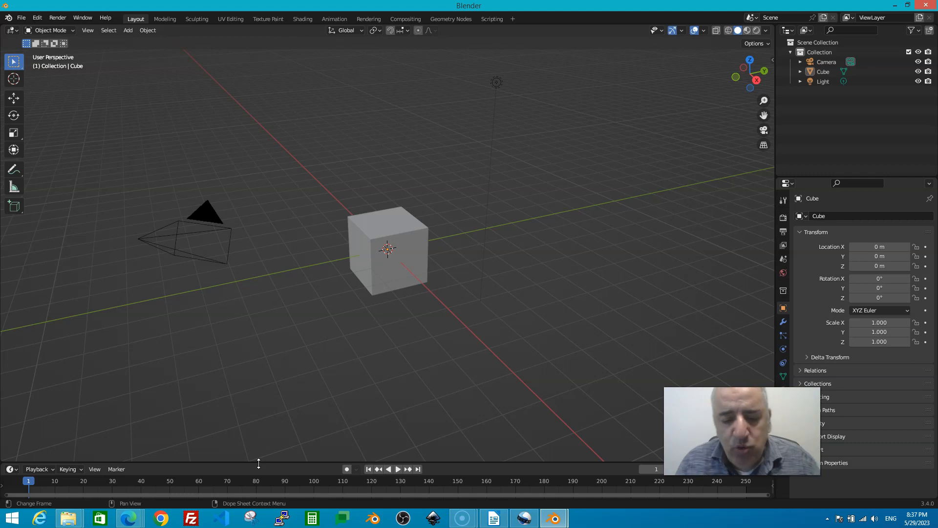
- Drag the 3D Viewport/Timeline border upward so the Timeline editor becomes much taller
left_click_drag(259, 462, 282, 361)
left_click_drag(430, 349, 438, 344)
left_click_drag(321, 346, 300, 331)
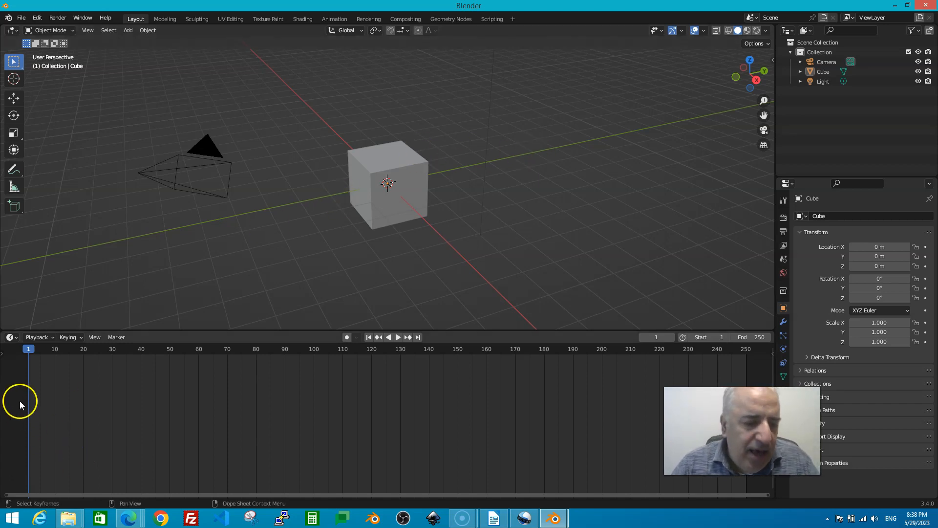
- At frame 1, attempt a Location keyframe with nothing selected, then select the cube
left_click(28, 349)
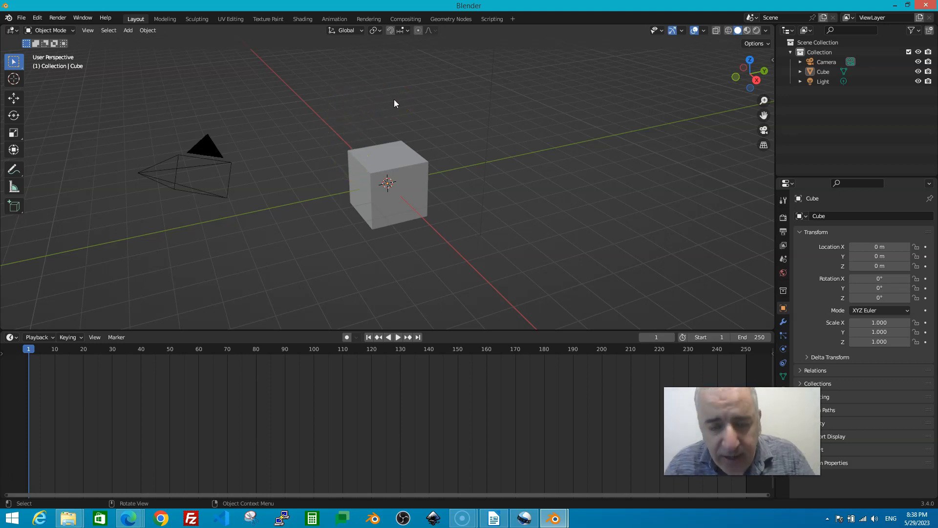
key("i")
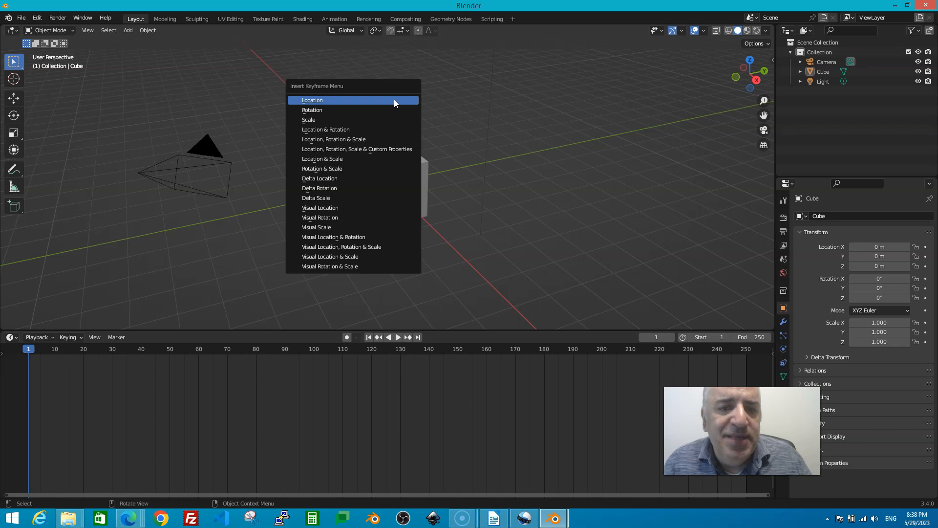
left_click(320, 100)
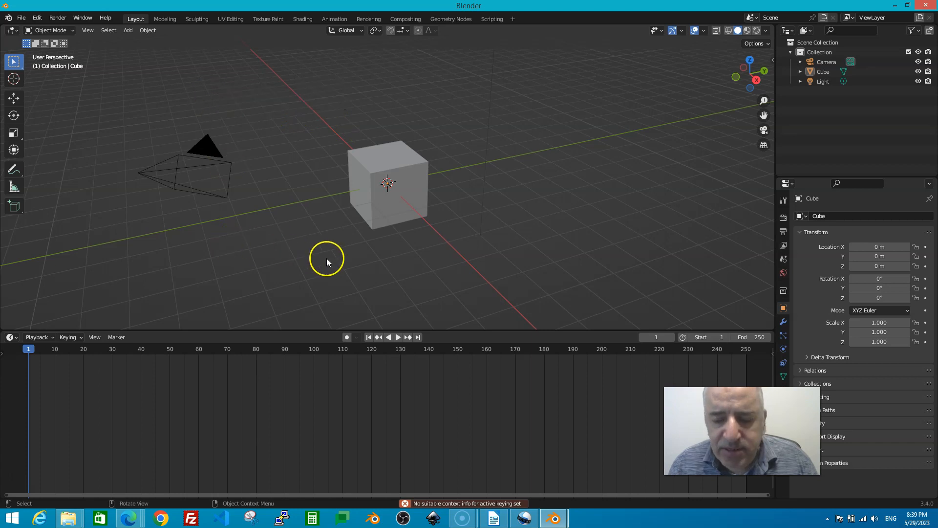
left_click(388, 160)
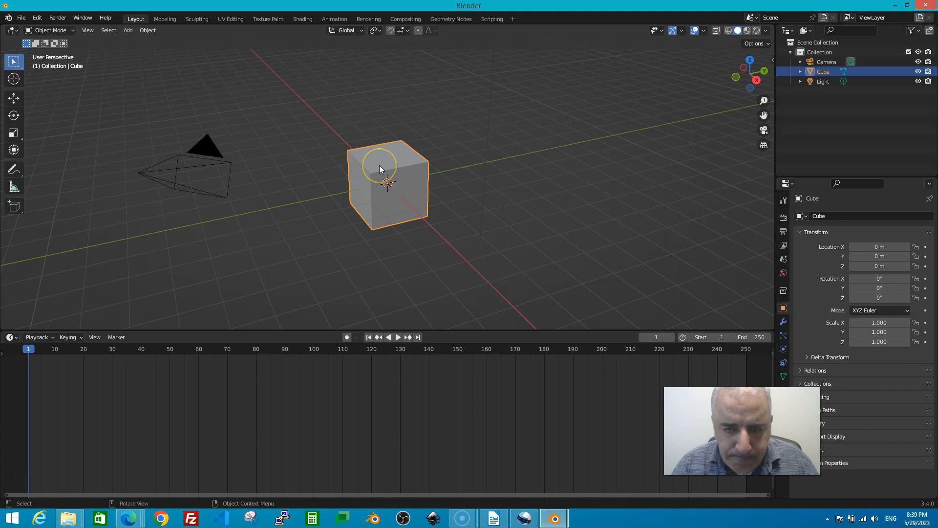
right_click(376, 165)
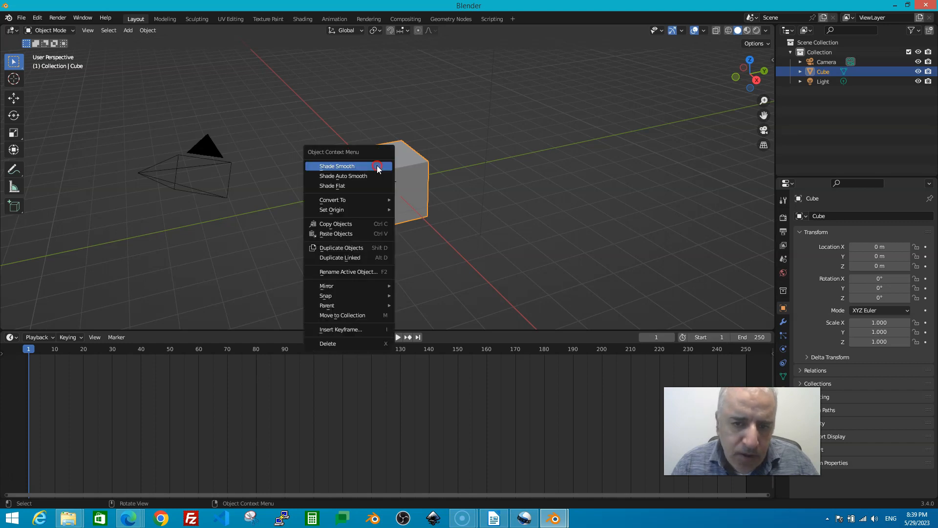
left_click(410, 165)
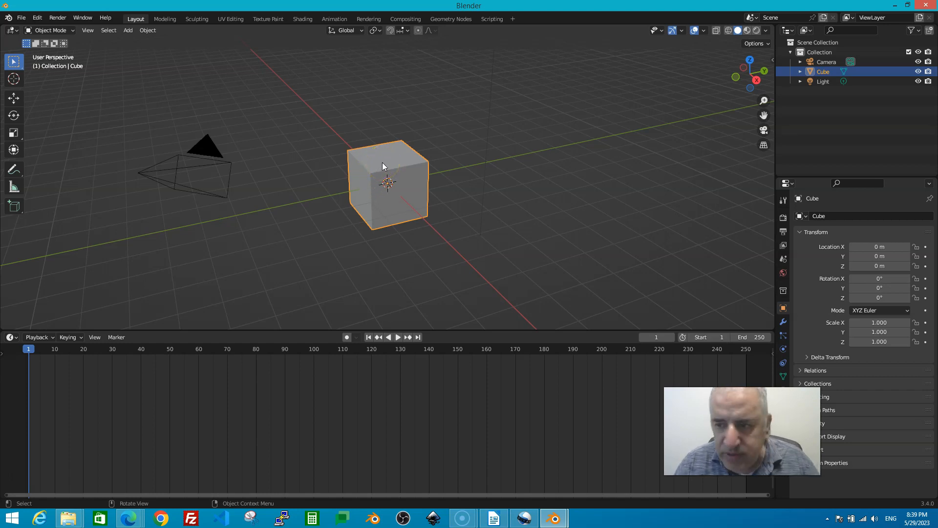
- Move the cube to X 1.5566, Y 1.225, Z -1.8653 m and insert a Location keyframe at frame 1
left_click_drag(382, 162, 437, 228)
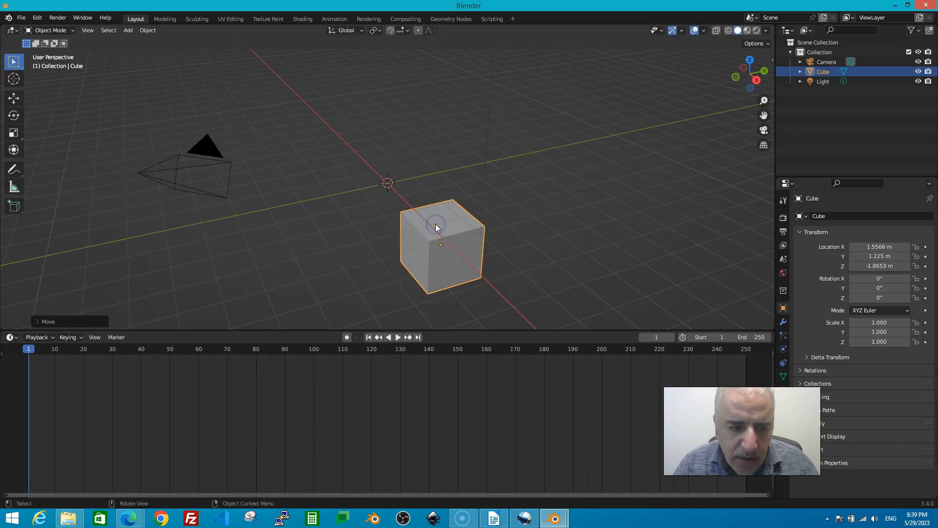
key("i")
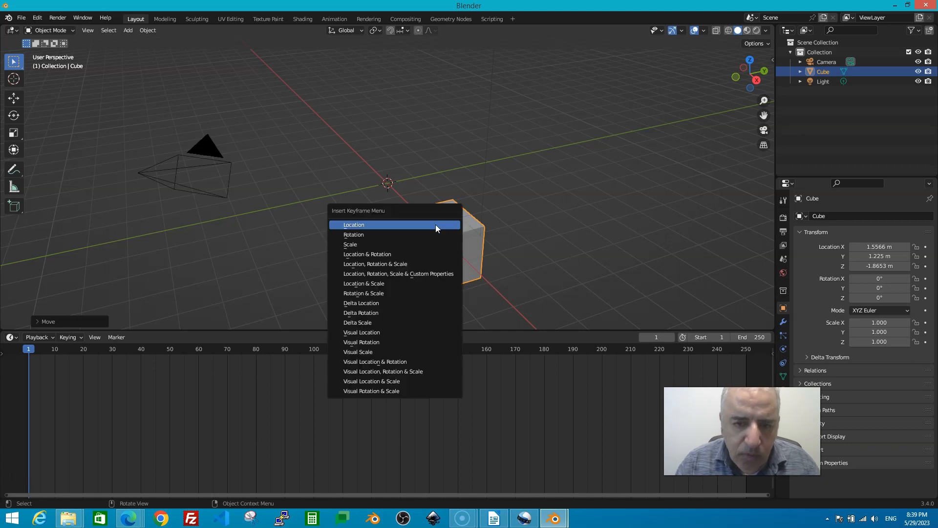
left_click(389, 225)
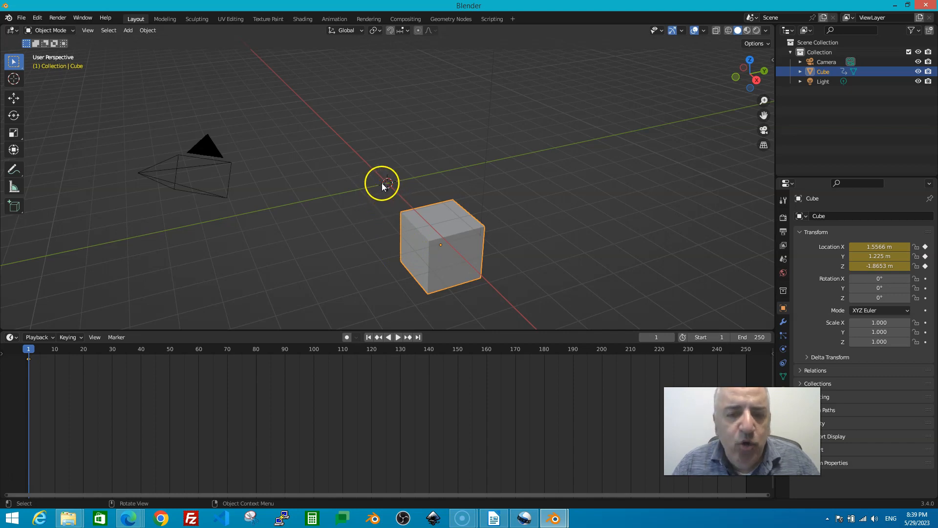
left_click(485, 274)
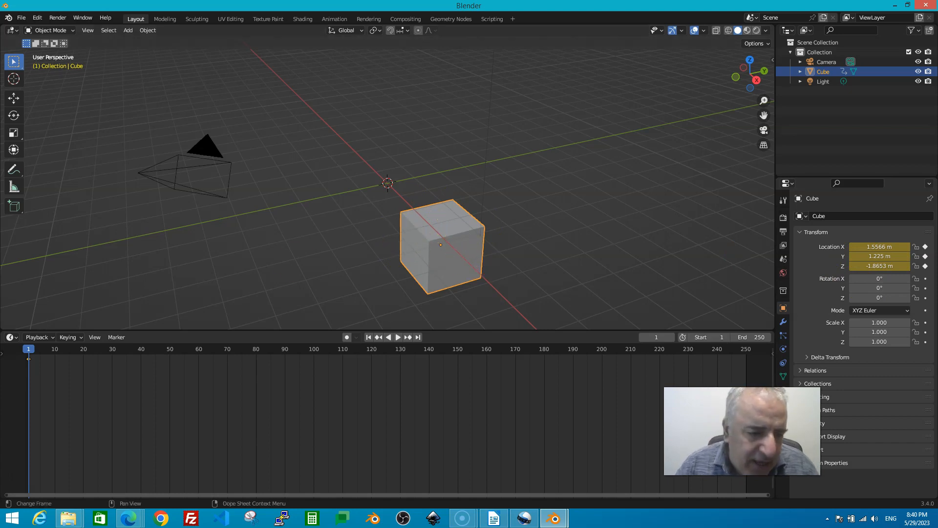
- Set the current frame to 10 on the timeline
key("space")
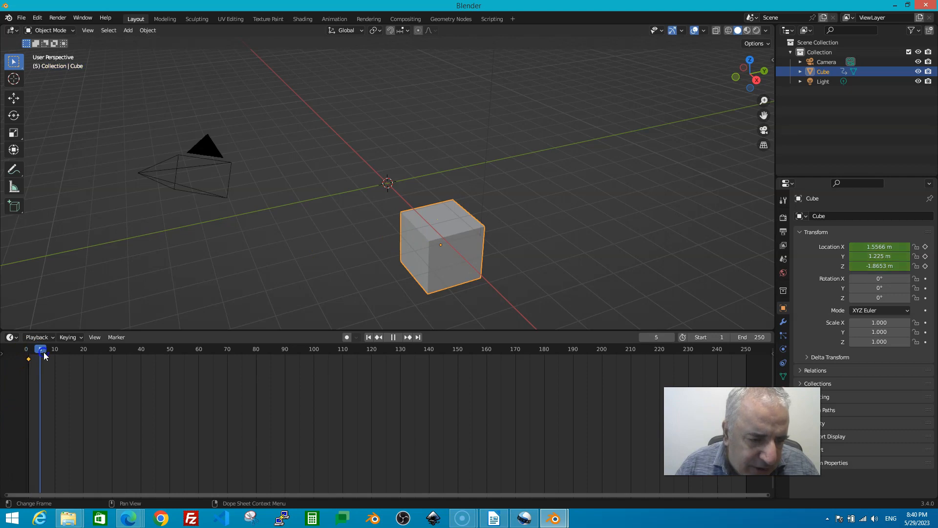
left_click_drag(53, 356, 56, 358)
key("space")
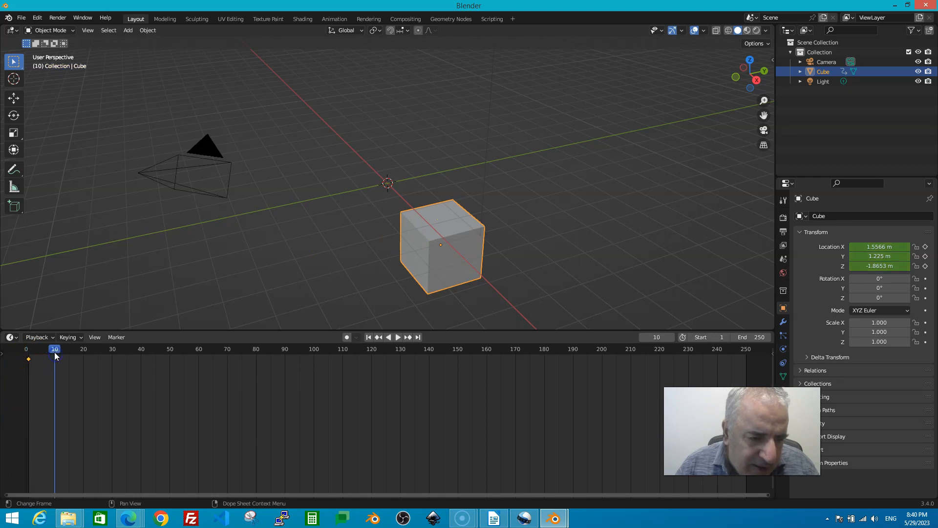
left_click(474, 283)
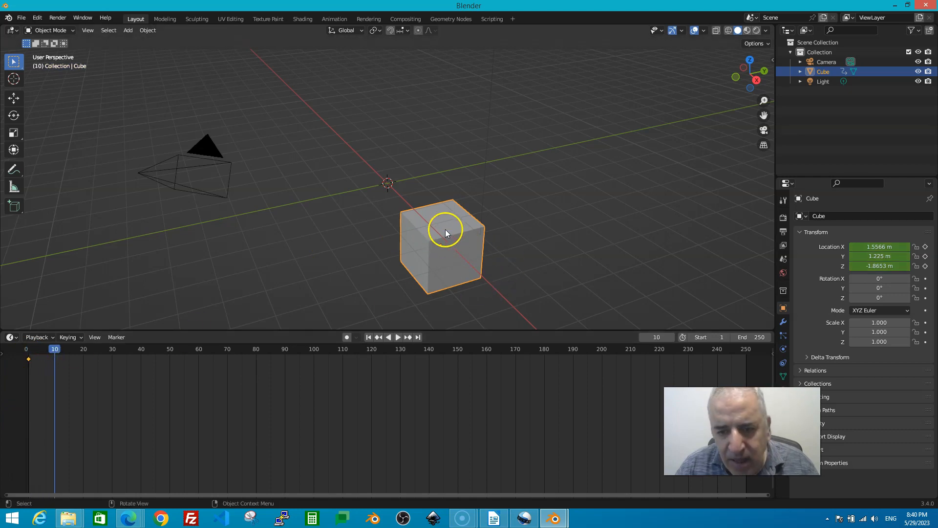
left_click(732, 116)
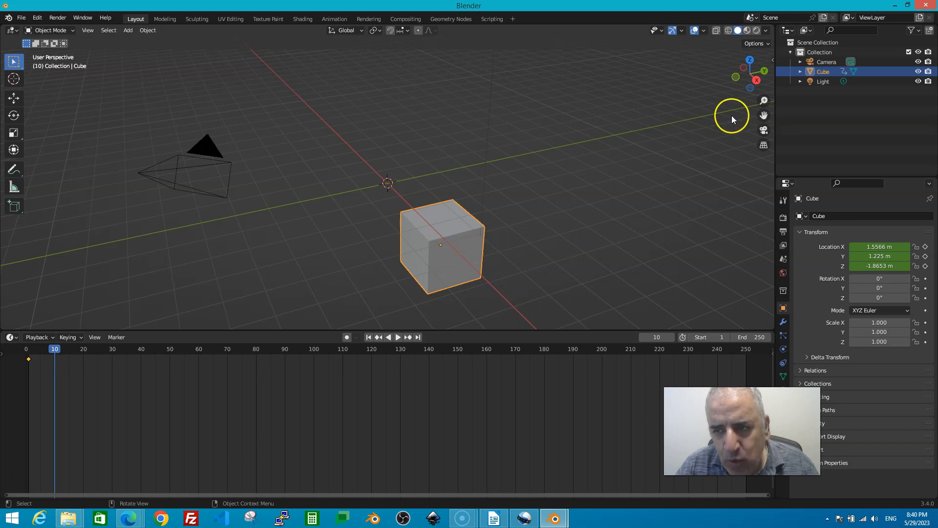
left_click(485, 221)
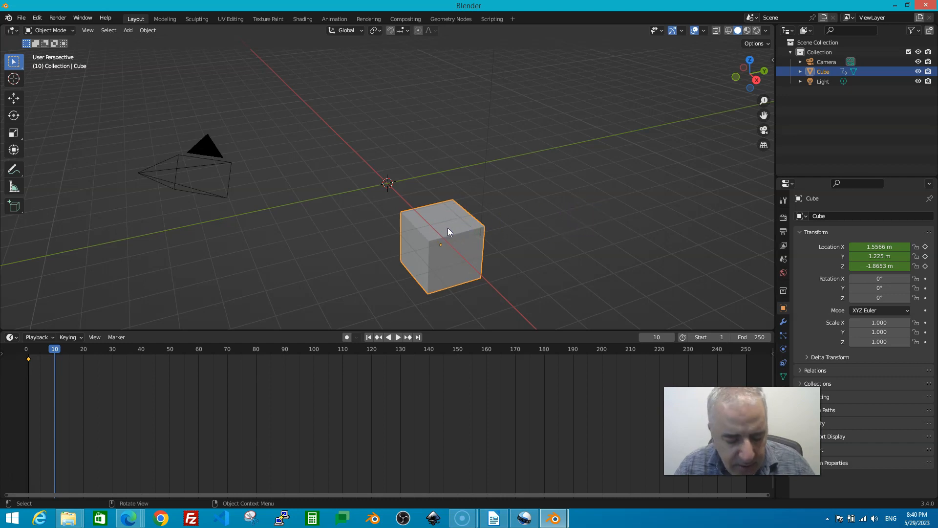
- Slide the cube along Y to 11.845 m and insert a Location keyframe at frame 10
key("g")
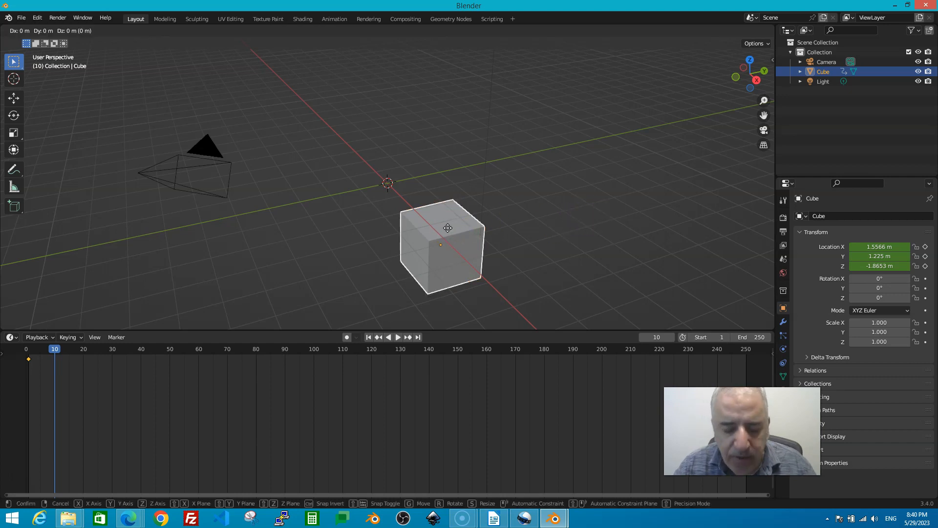
key("y")
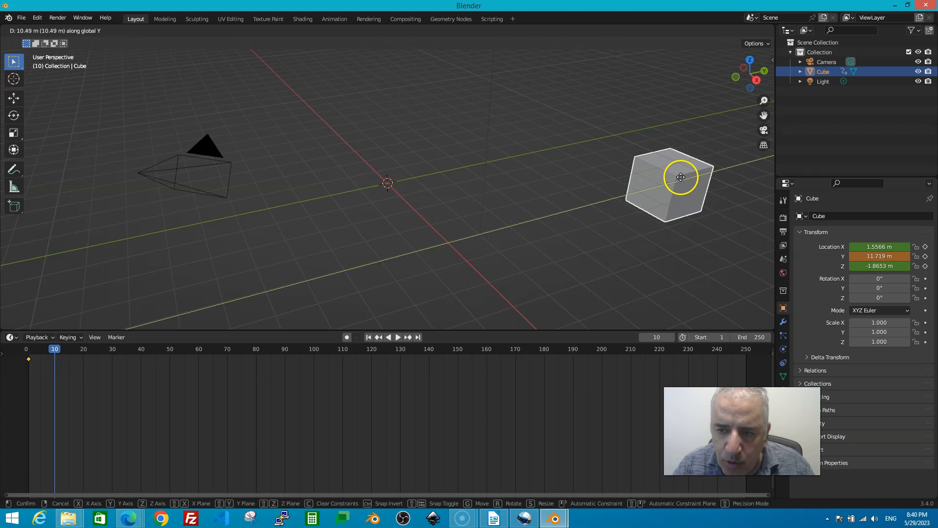
left_click(682, 179)
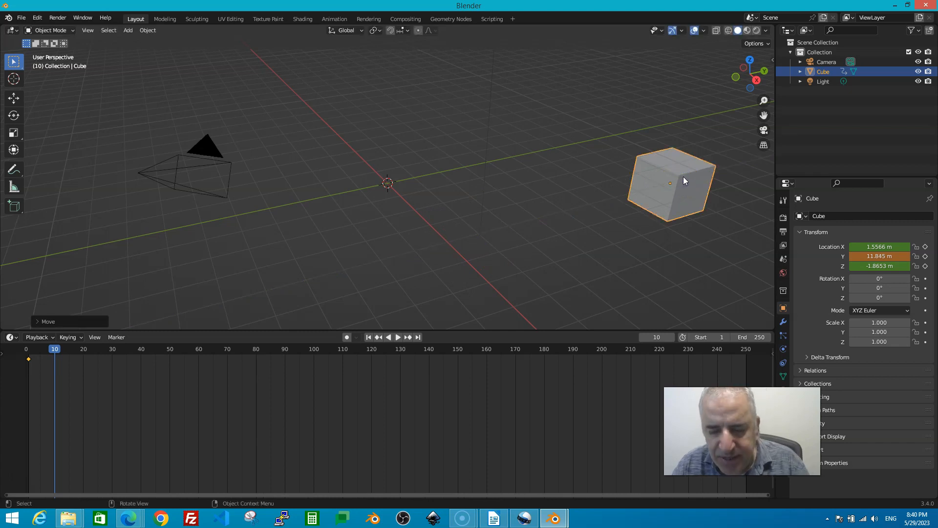
key("i")
left_click(669, 179)
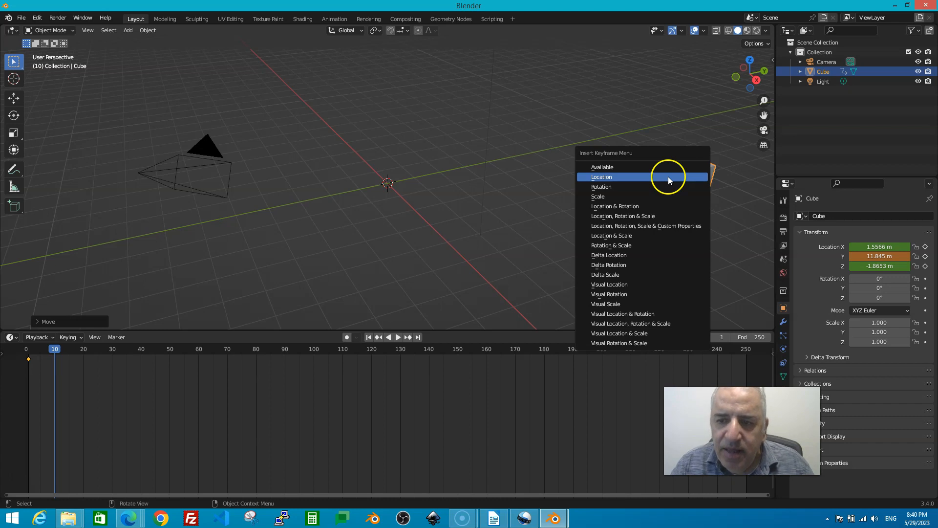
left_click(600, 178)
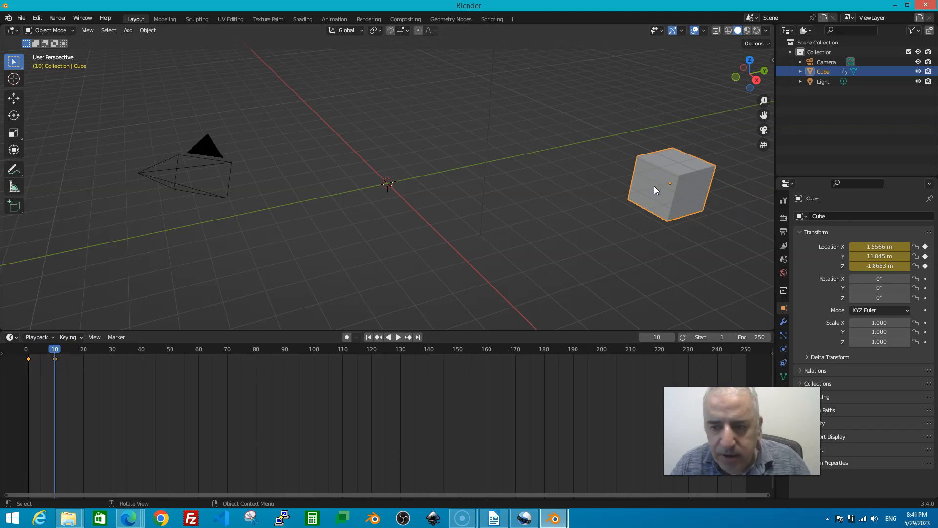
- Rotate the cube to 645° around Z and begin inserting a Location & Rotation keyframe
key("r")
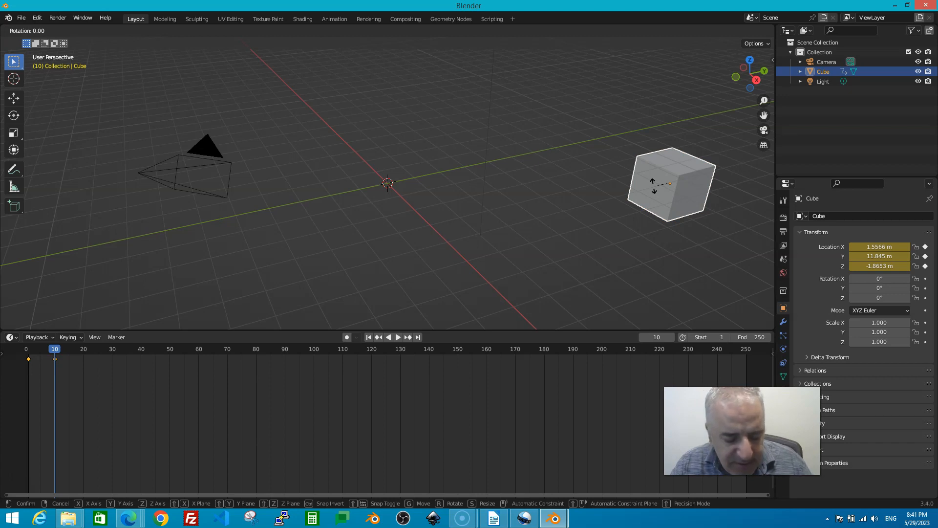
key("z")
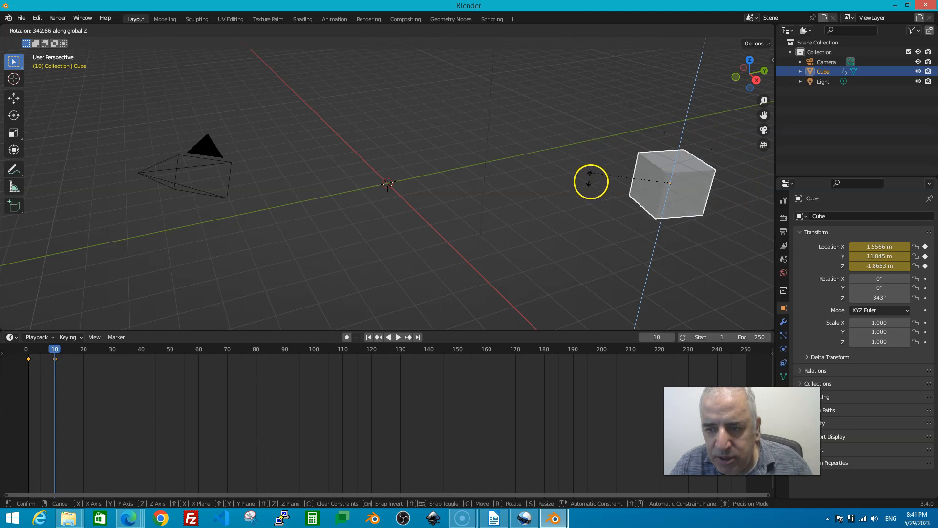
left_click(656, 150)
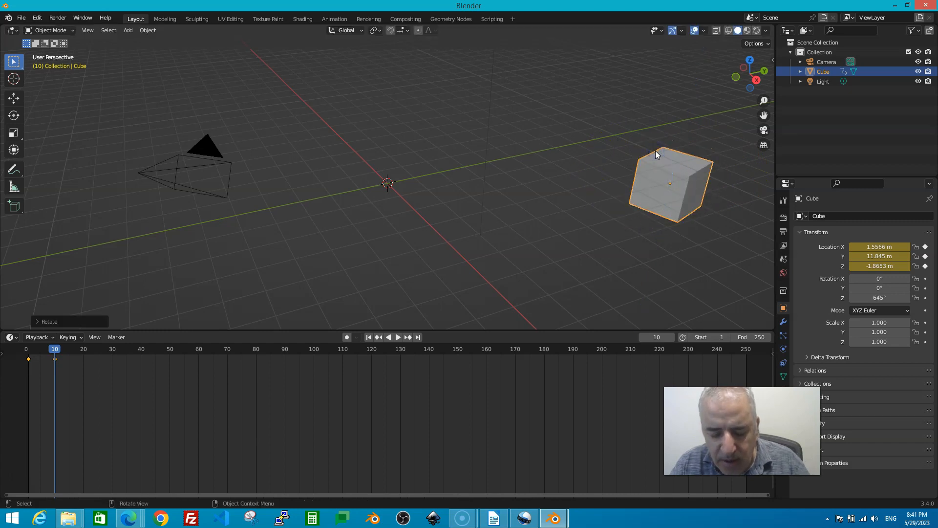
key("i")
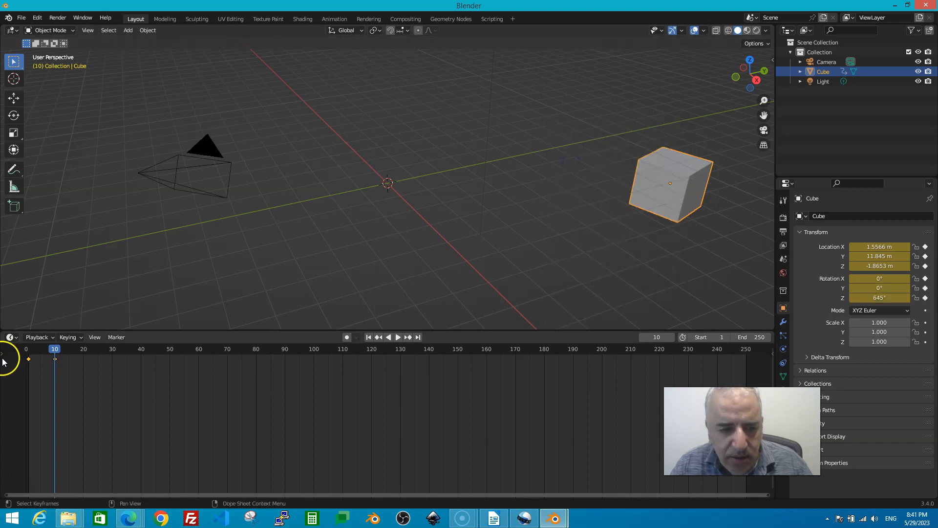
- At frame 20, lift the cube along Z to 1.3193 m and start a Z-axis rotation
key("space")
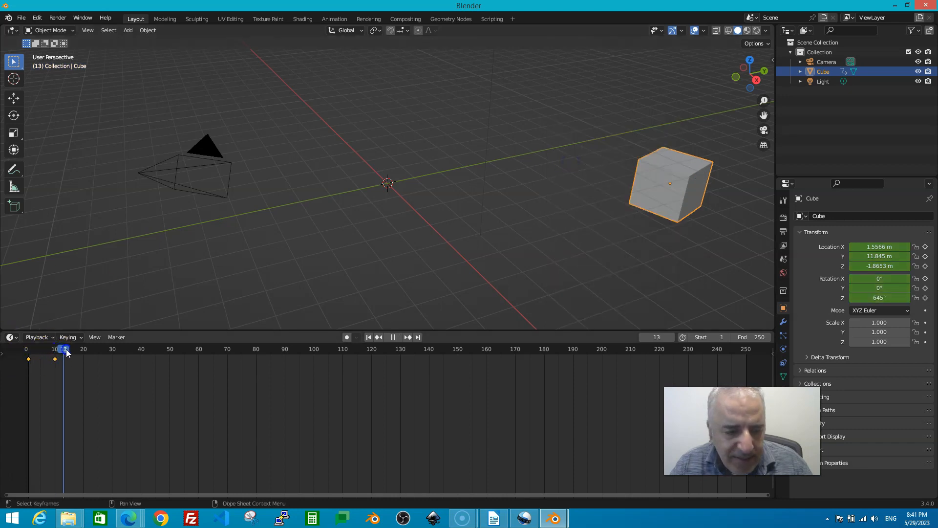
key("space")
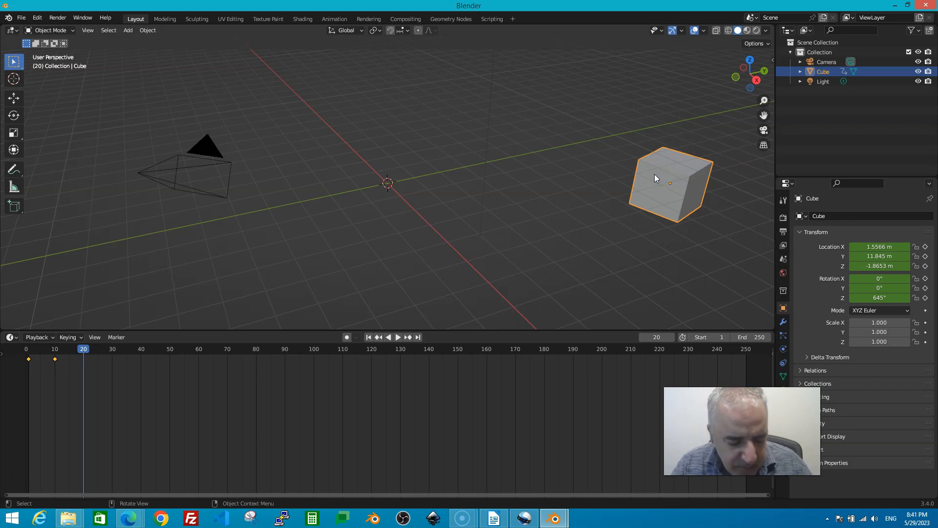
key("g")
key("z")
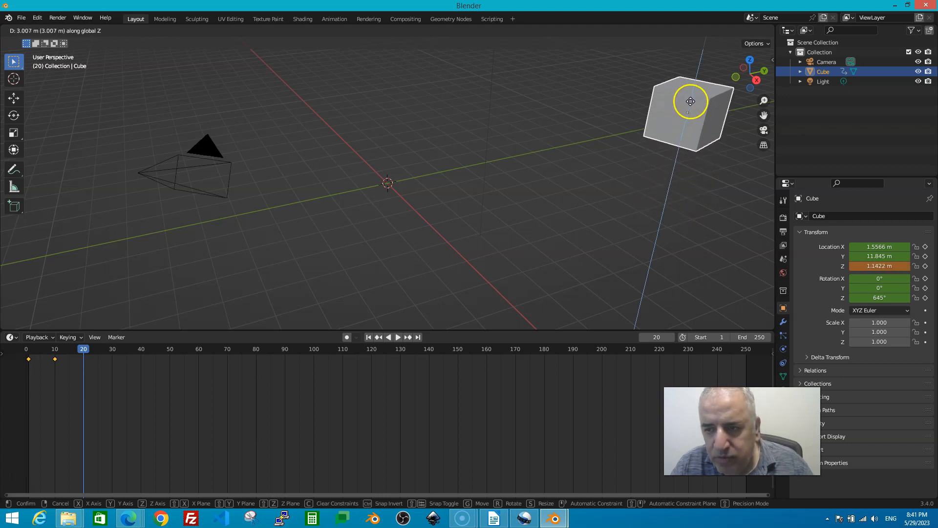
left_click(691, 101)
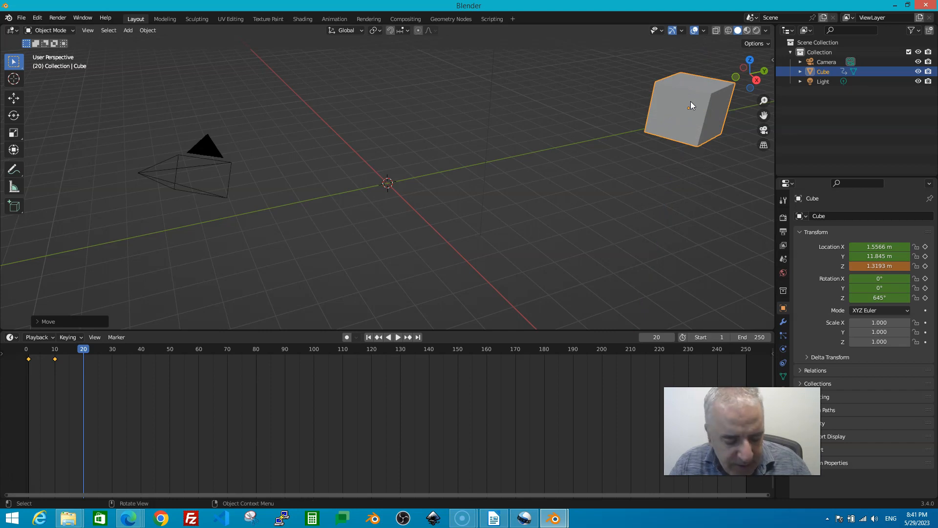
key("r")
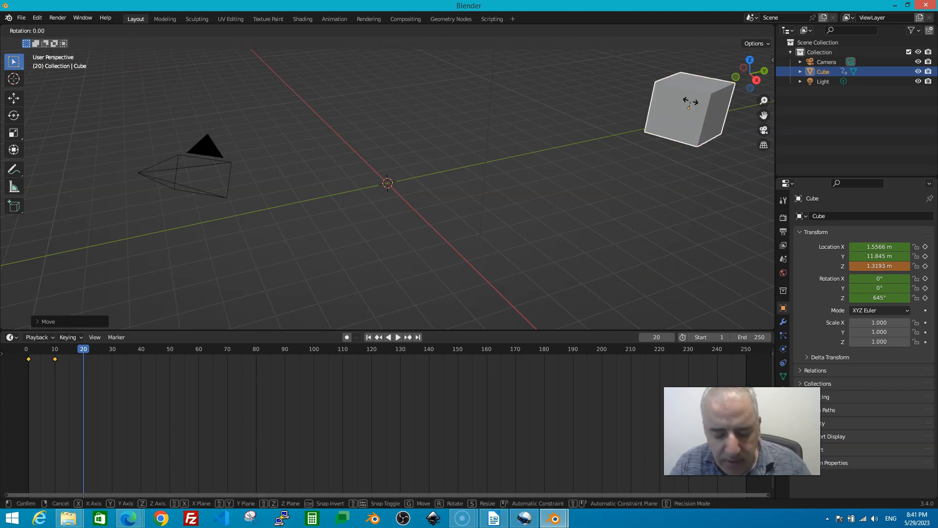
key("z")
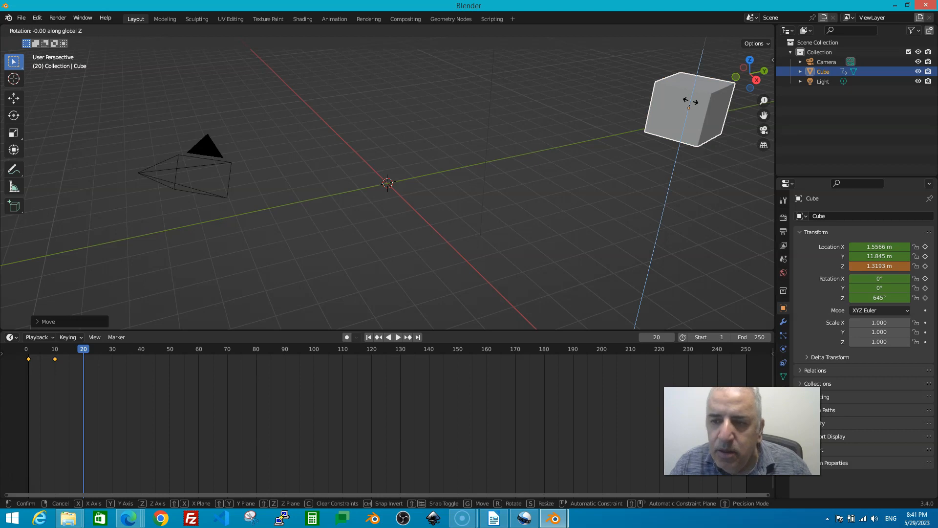
- Confirm the 368° Z rotation and insert a Location & Rotation keyframe at frame 20
left_click(612, 77)
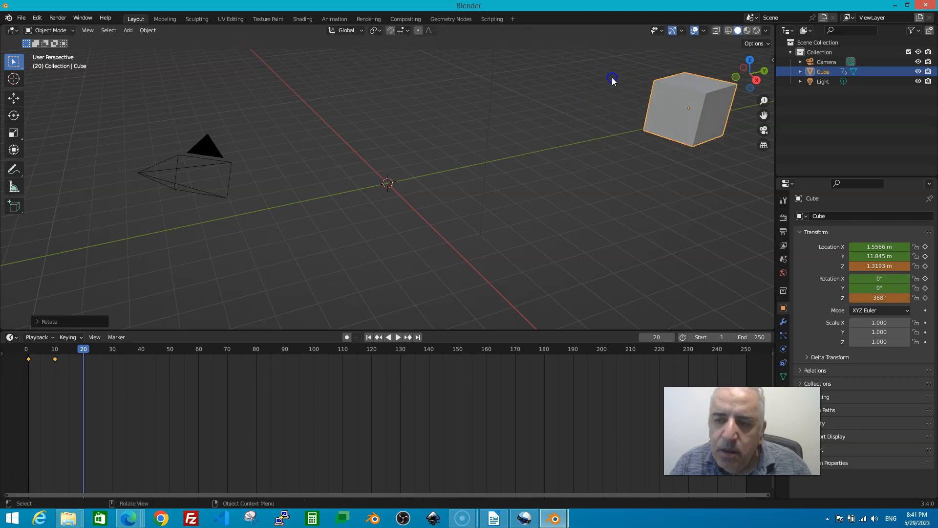
key("i")
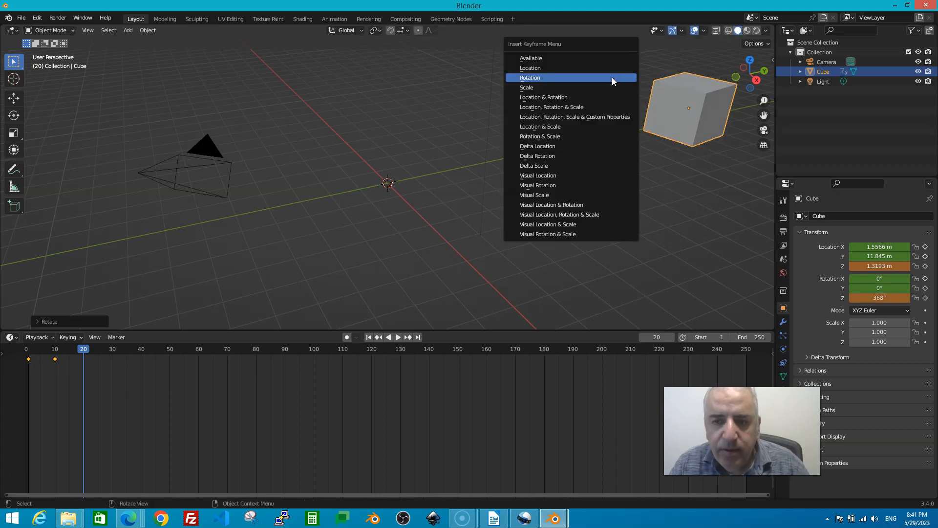
left_click(530, 98)
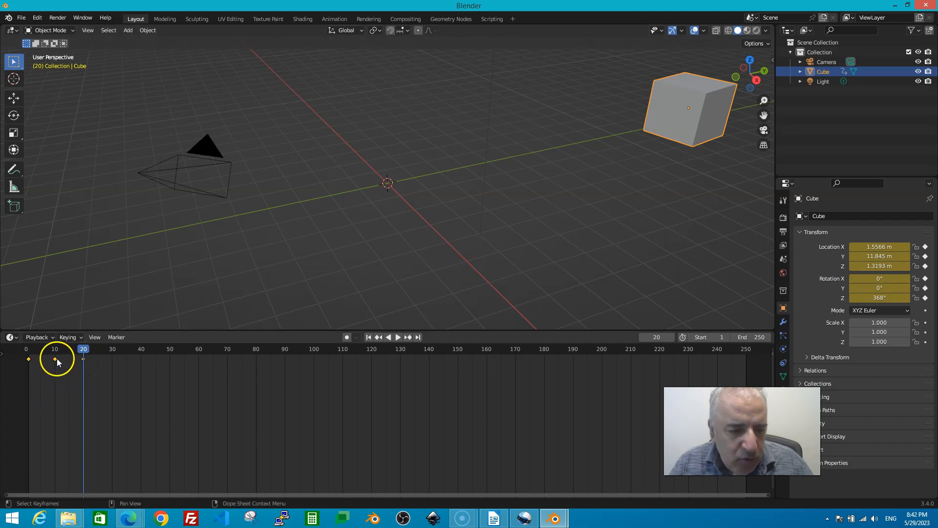
- Change the timeline's End frame from 250 to 30
left_click(28, 360)
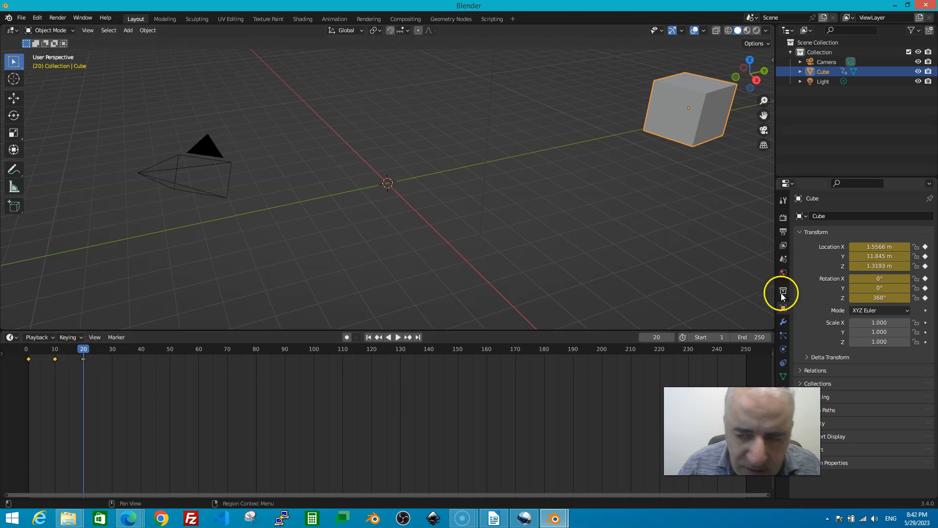
left_click(750, 339)
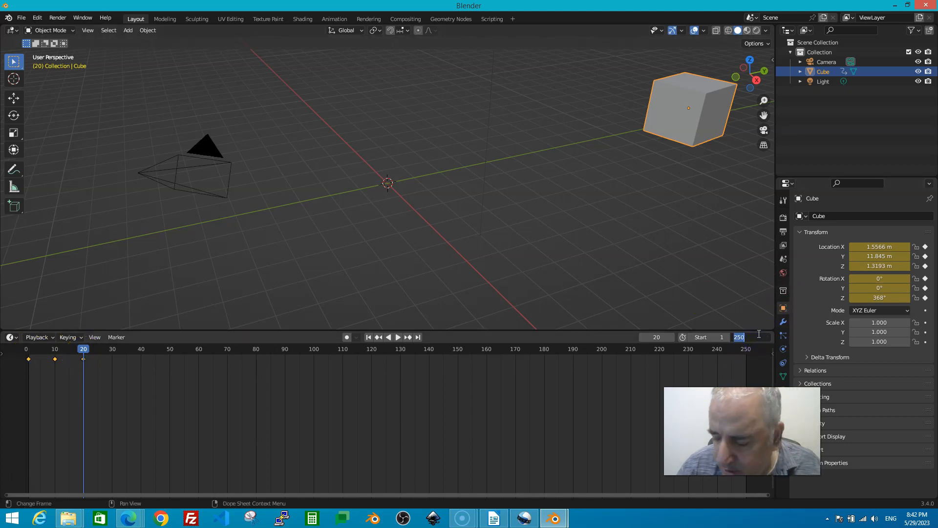
type("30")
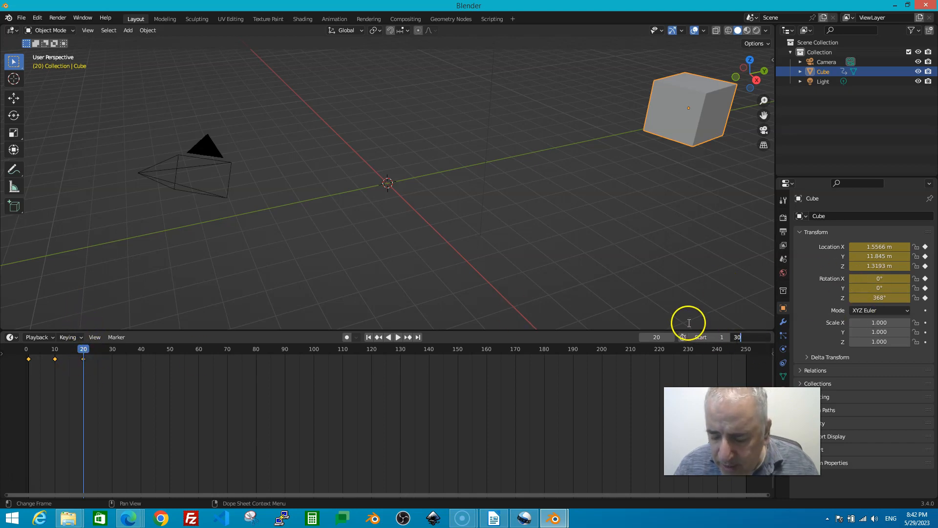
key("Return")
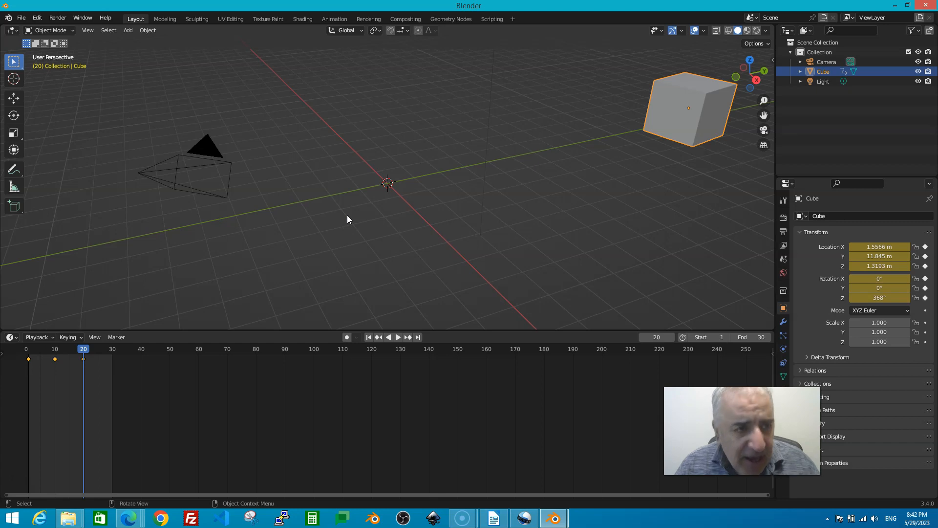
- Use File > Save As to rename untitled.blend to TestMay29.blend and save it
left_click(21, 18)
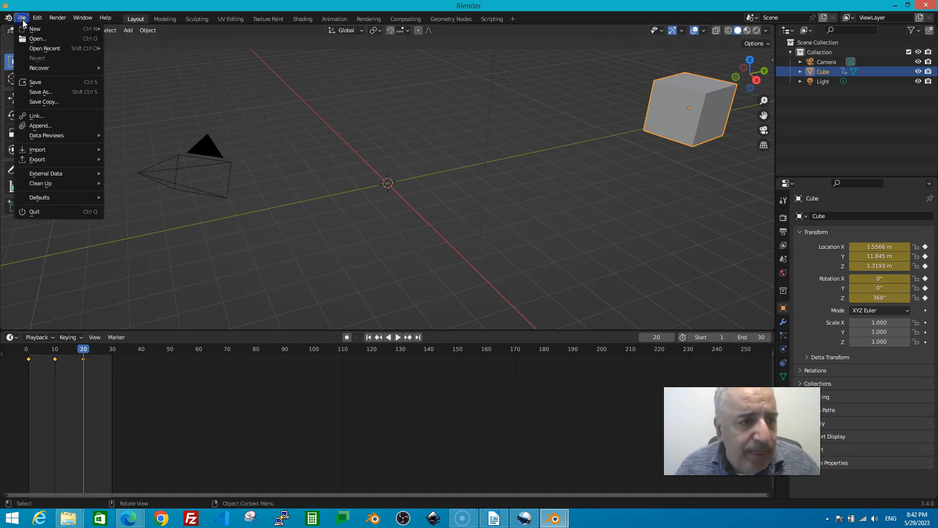
left_click(32, 92)
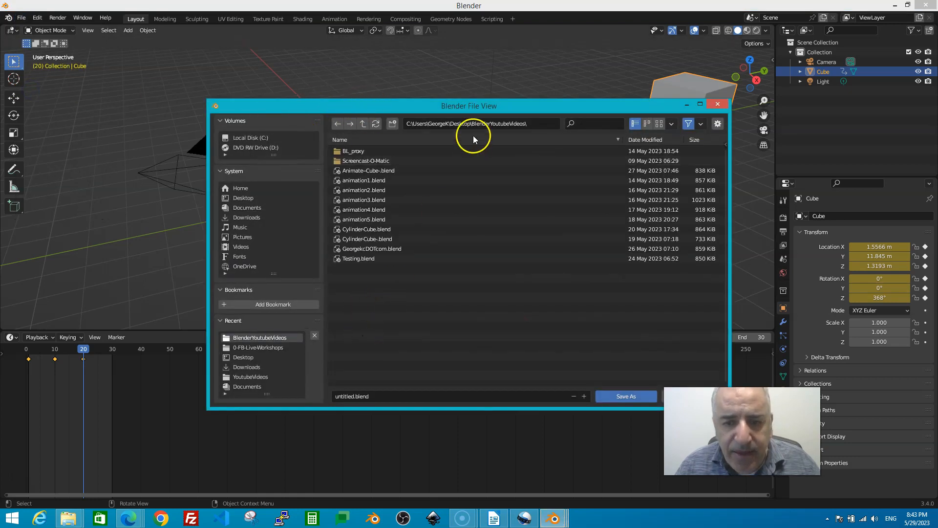
left_click_drag(473, 110, 438, 104)
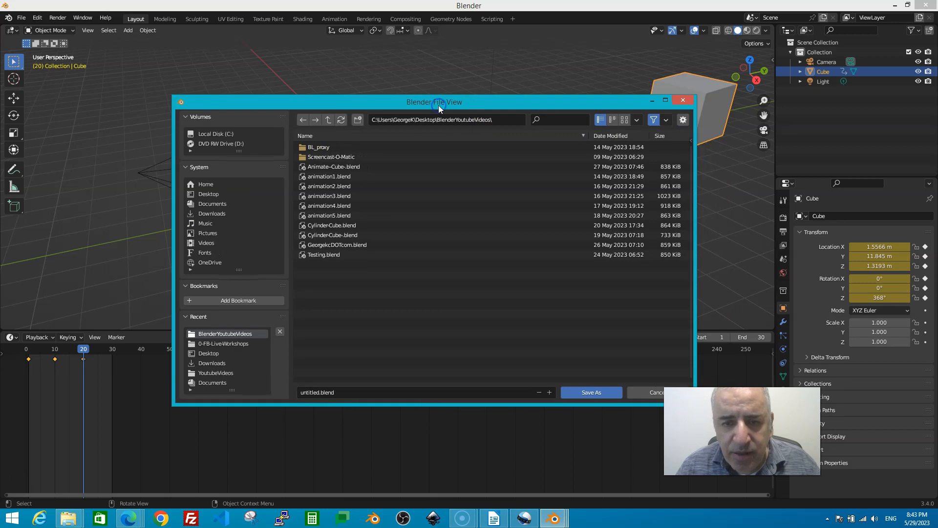
left_click(325, 392)
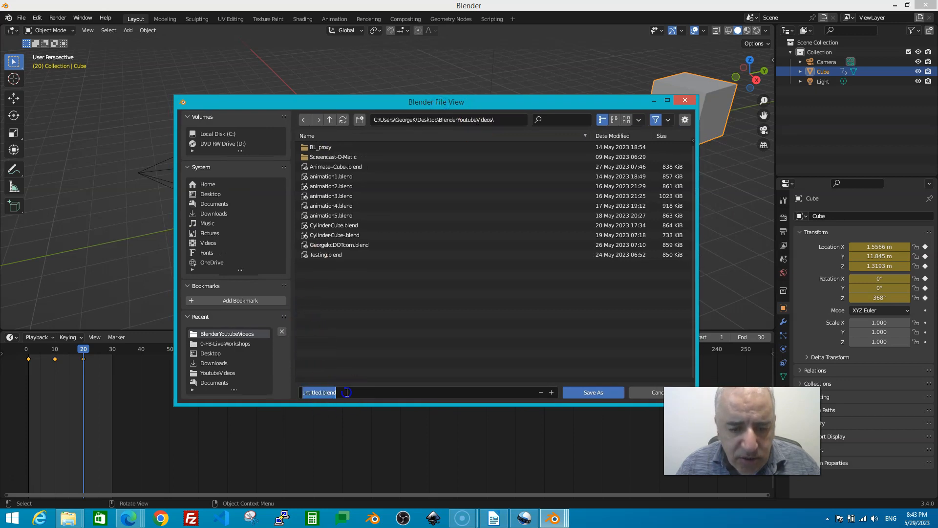
left_click(357, 394)
key("Left")
key("Left")
key("Left")
key("Left")
key("Left")
key("Left")
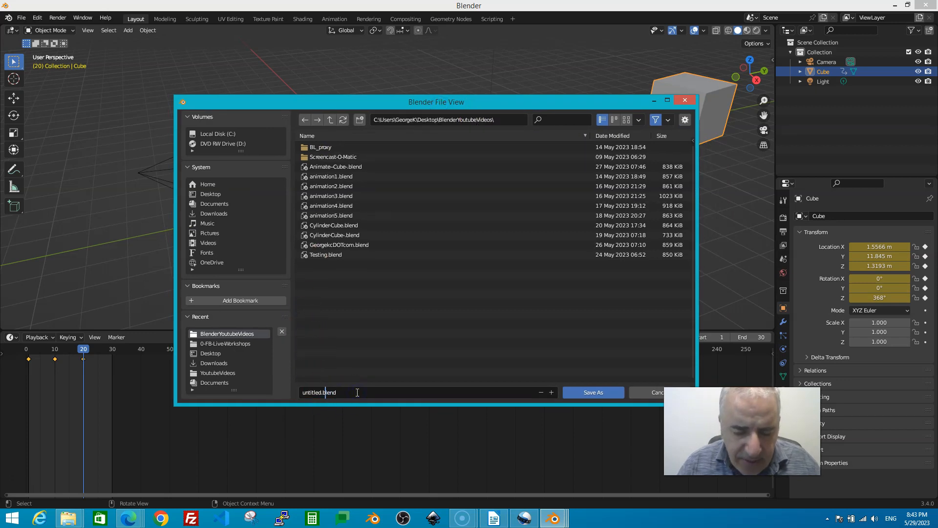
key("BackSpace")
key("BackSpace")
key("BackSpace")
key("BackSpace")
key("BackSpace")
key("BackSpace")
key("BackSpace")
key("BackSpace")
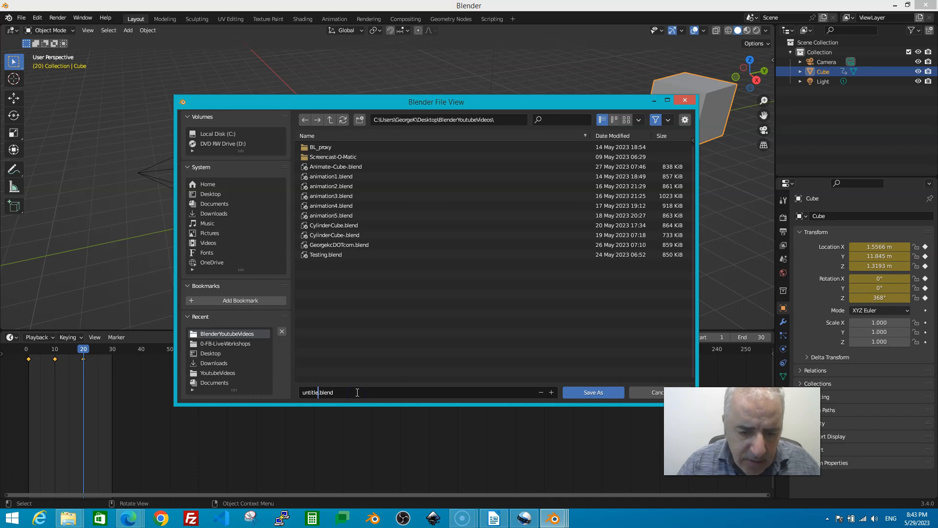
type("Tesdt")
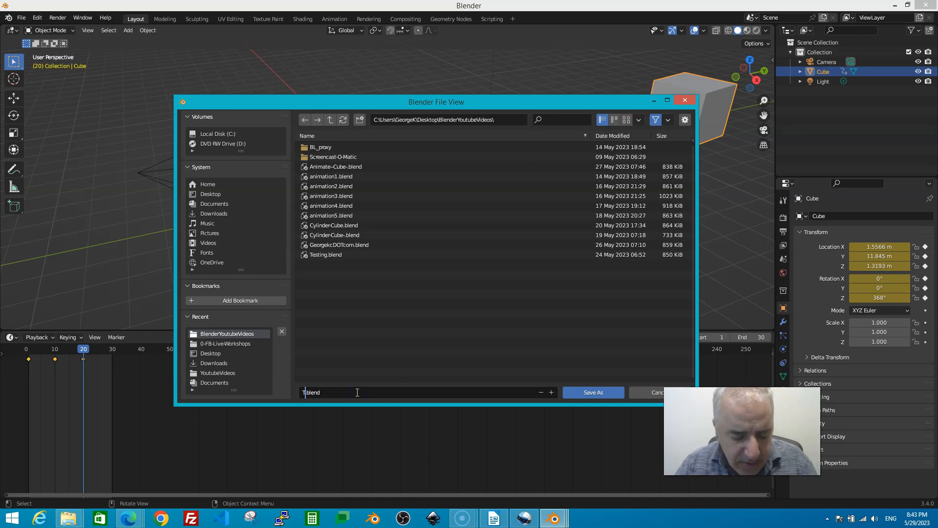
key("Left")
key("Left")
key("Delete")
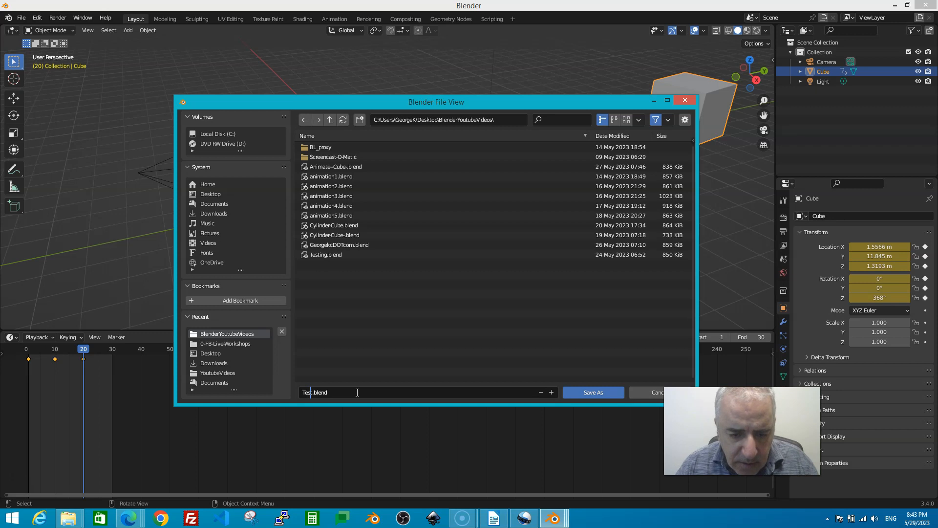
type("May2")
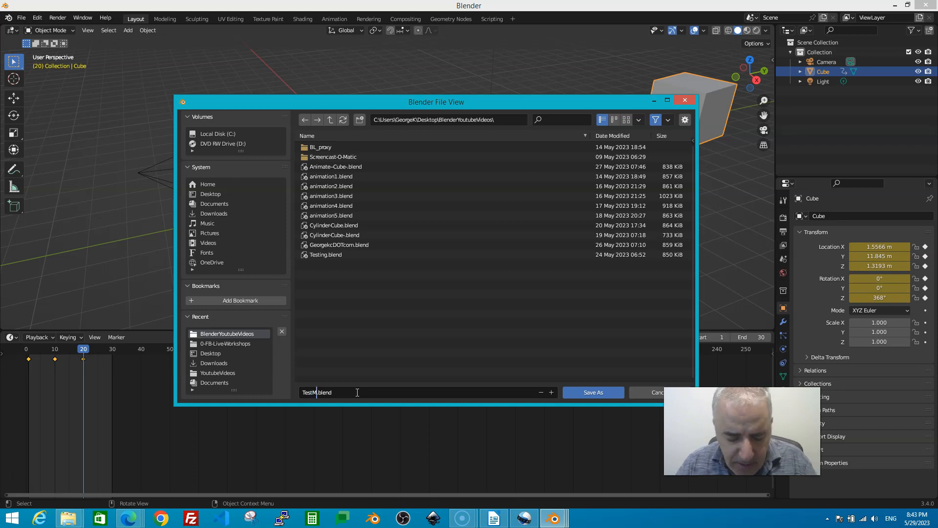
type("9")
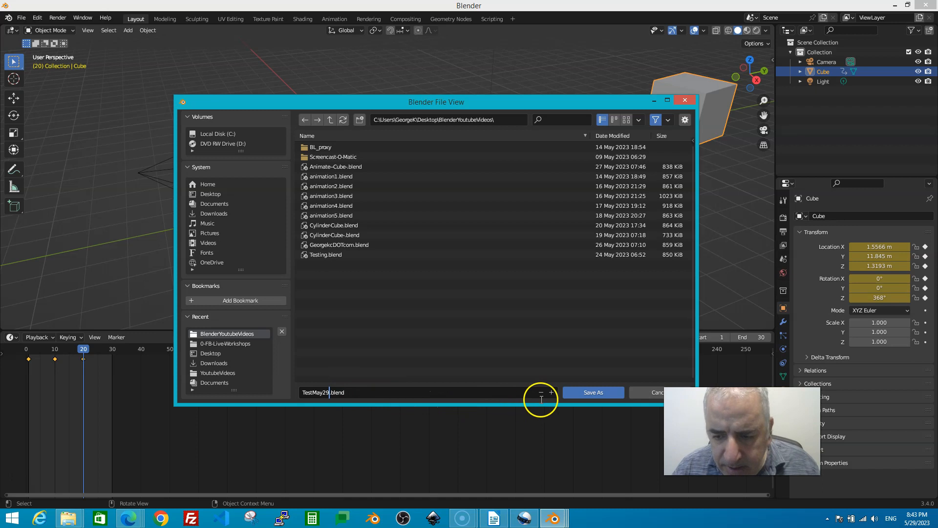
left_click(582, 392)
left_click(589, 392)
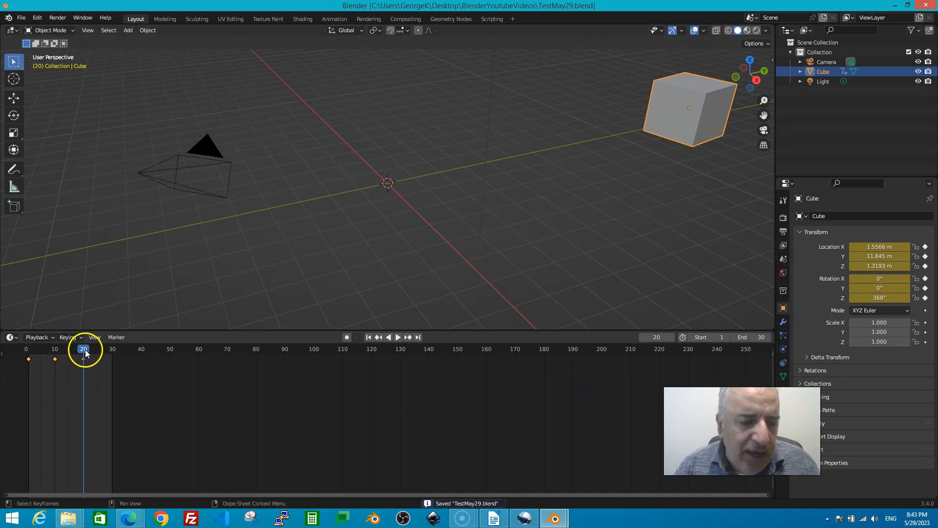
- Play the cube animation, scrub back to frame 19, then replay it and pause at frame 16
key("space")
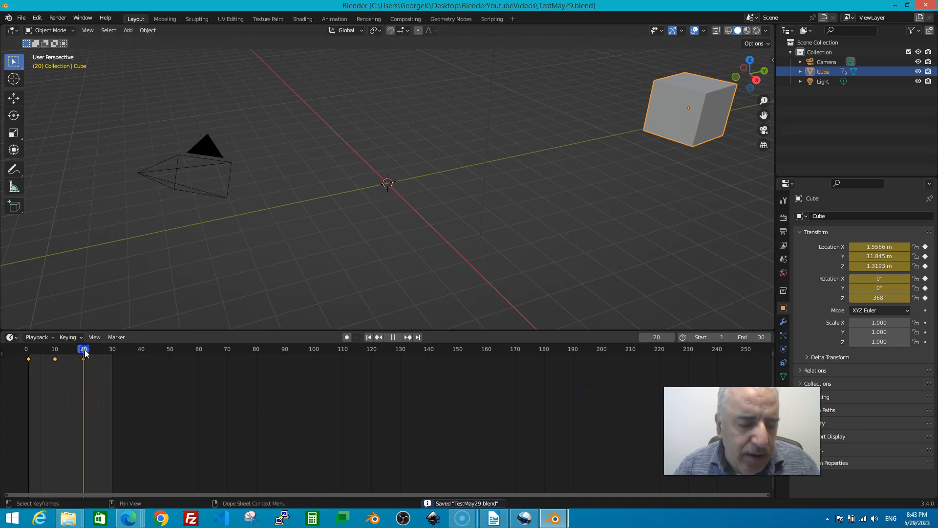
key("Escape")
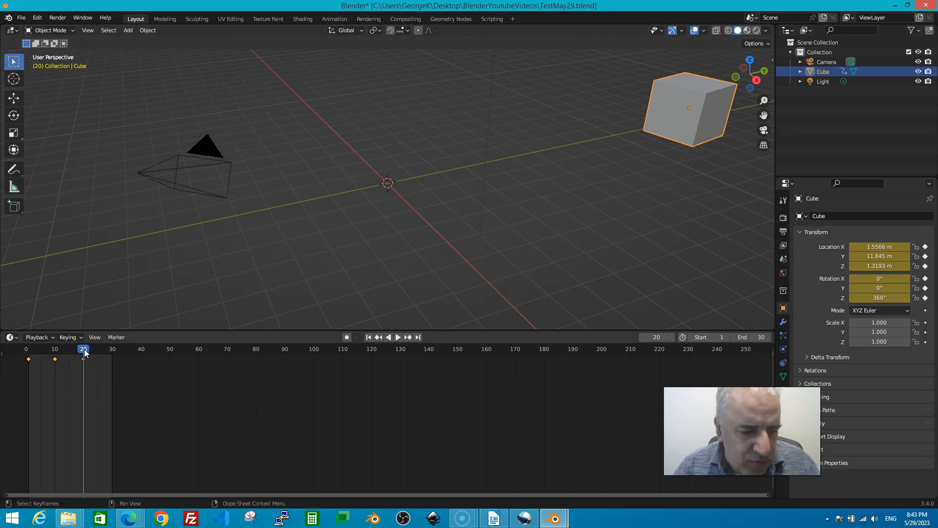
left_click_drag(83, 350, 27, 349)
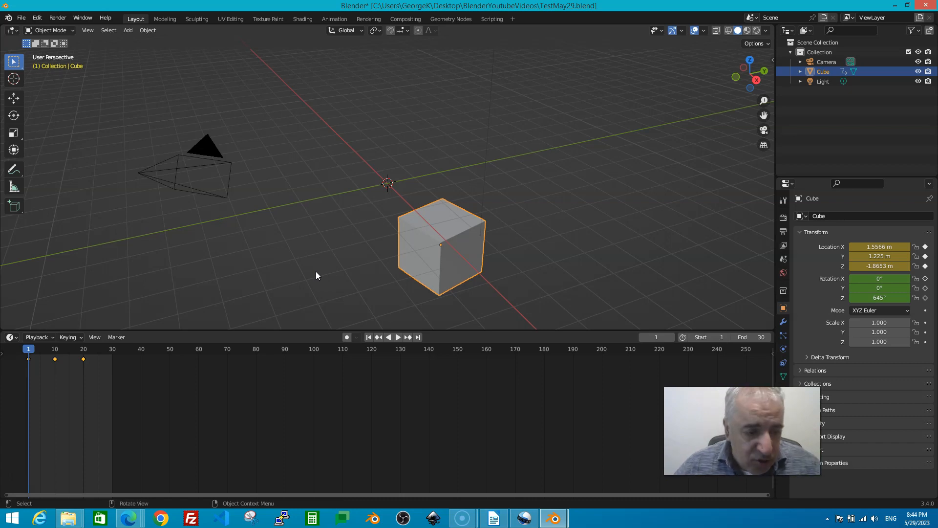
key("space")
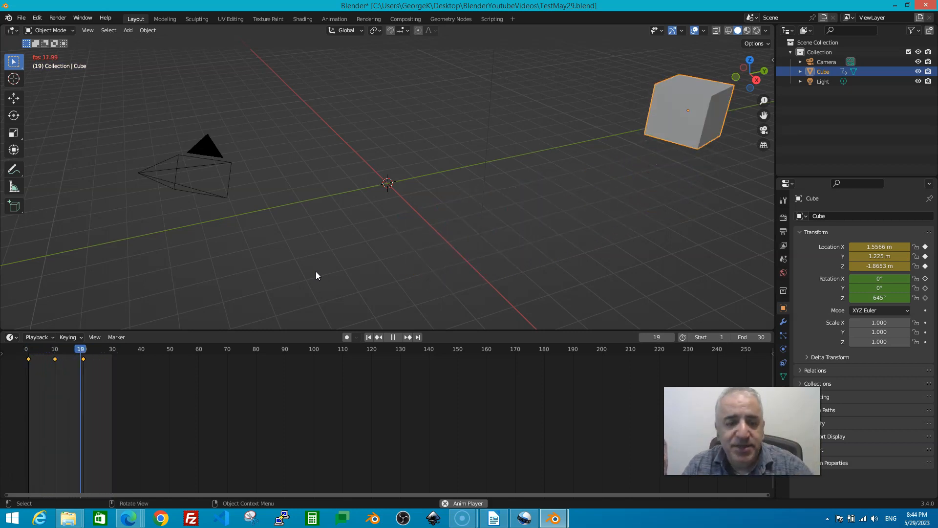
key("space")
key("space")
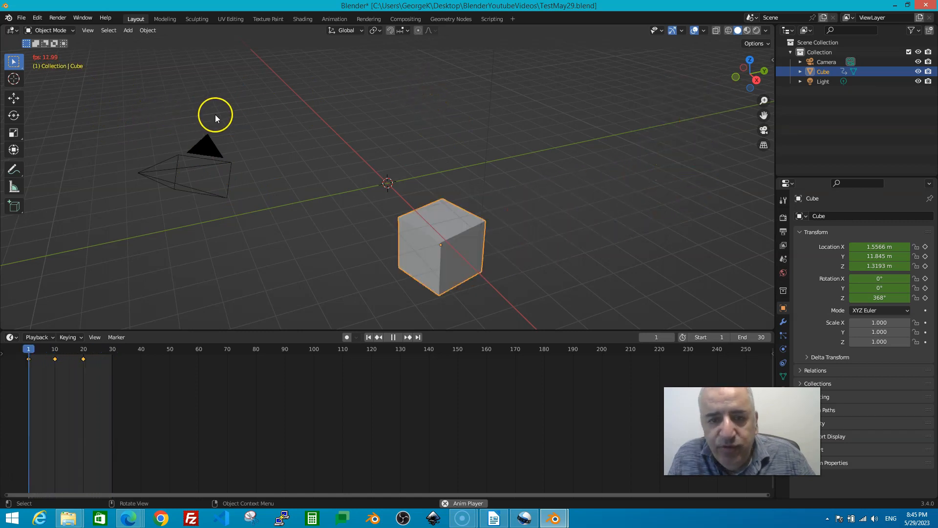
key("space")
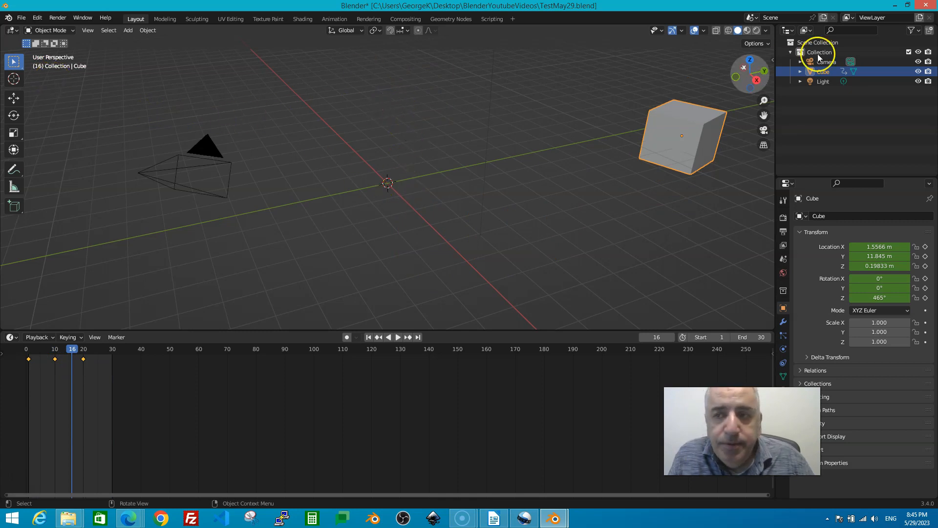
key("alt+p")
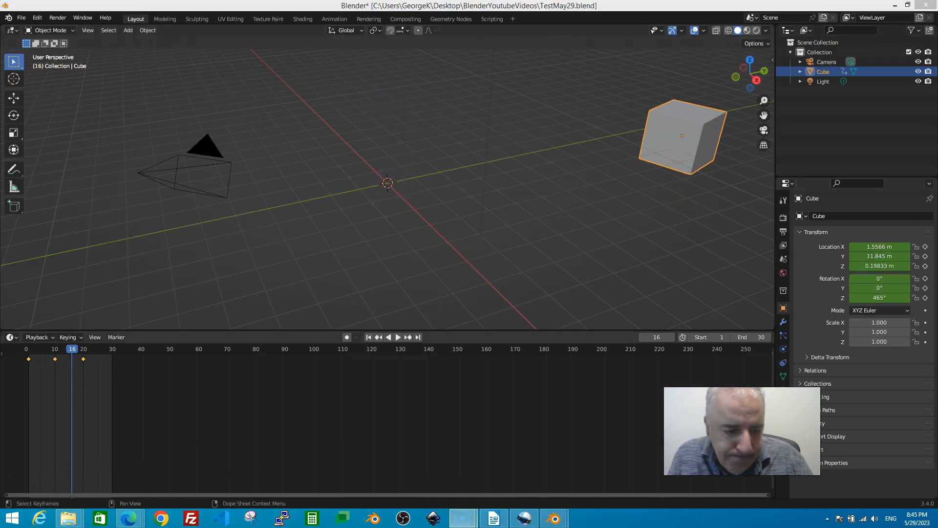